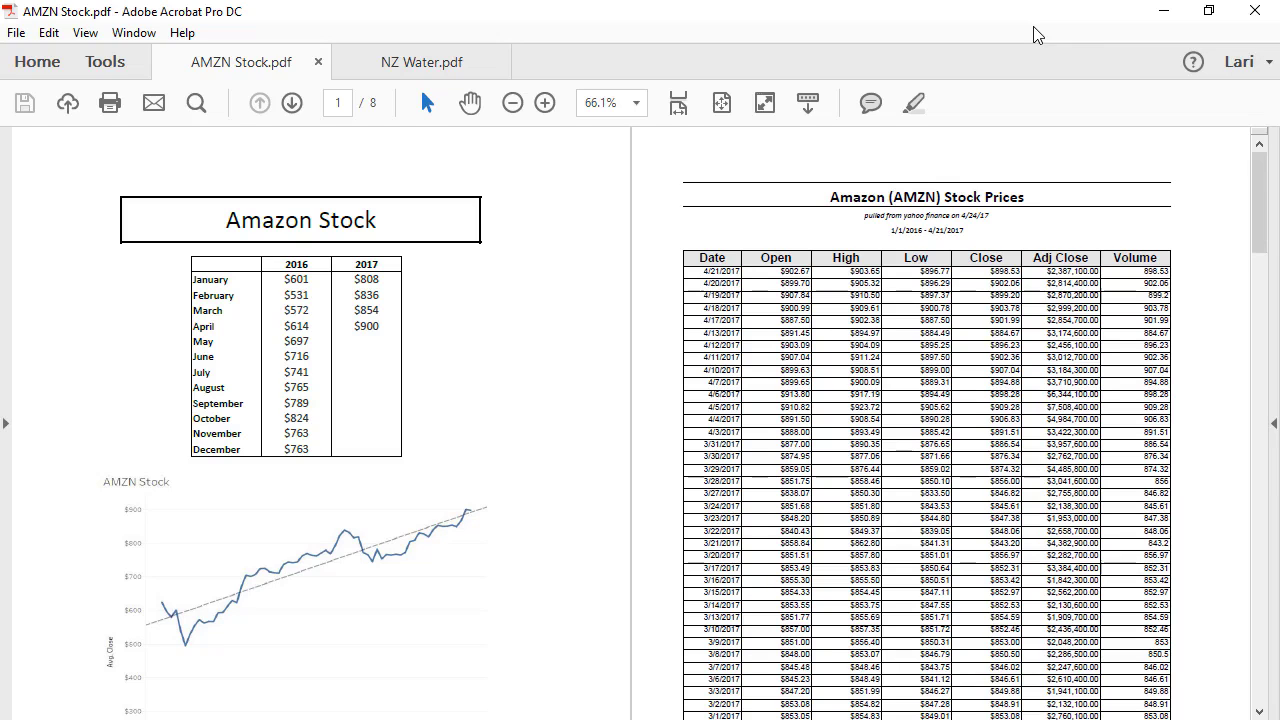
Step: Minimize Acrobat Pro DC so the Tableau start page is visible
left_click(1175, 15)
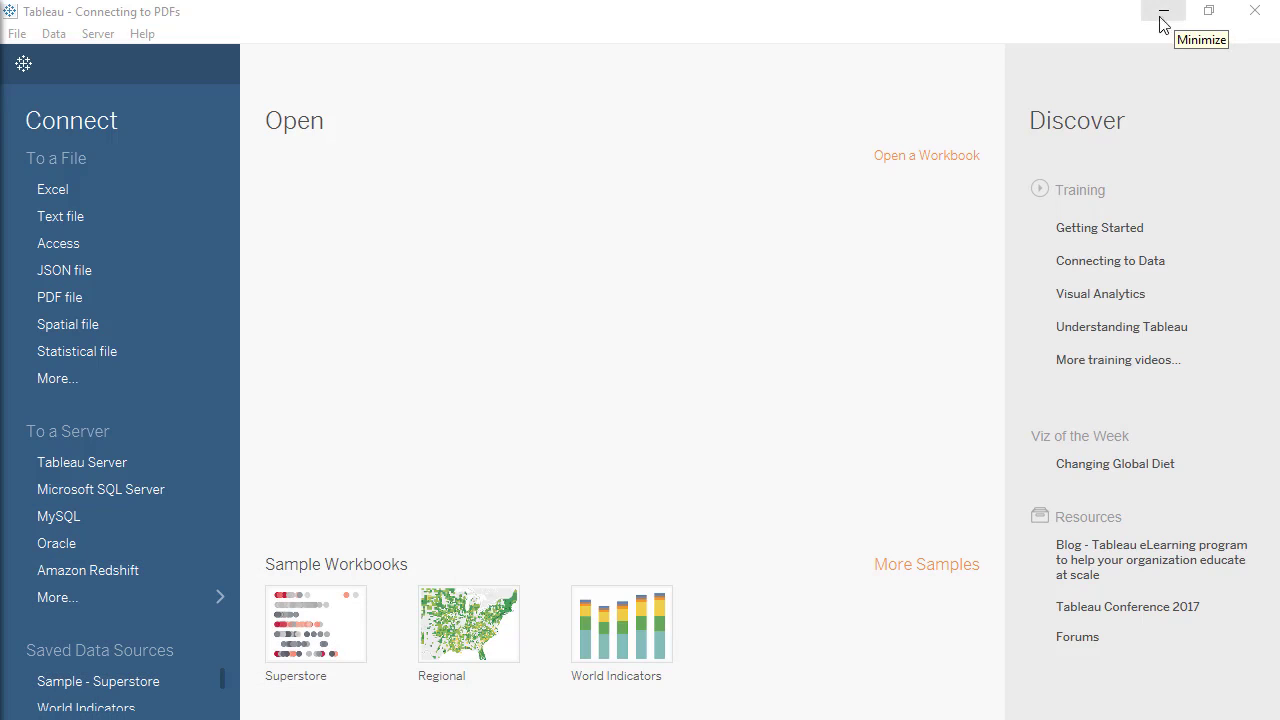
Step: Connect to AMZN Stock.pdf as a PDF source, scanning the page range 2 to 8
left_click(171, 296)
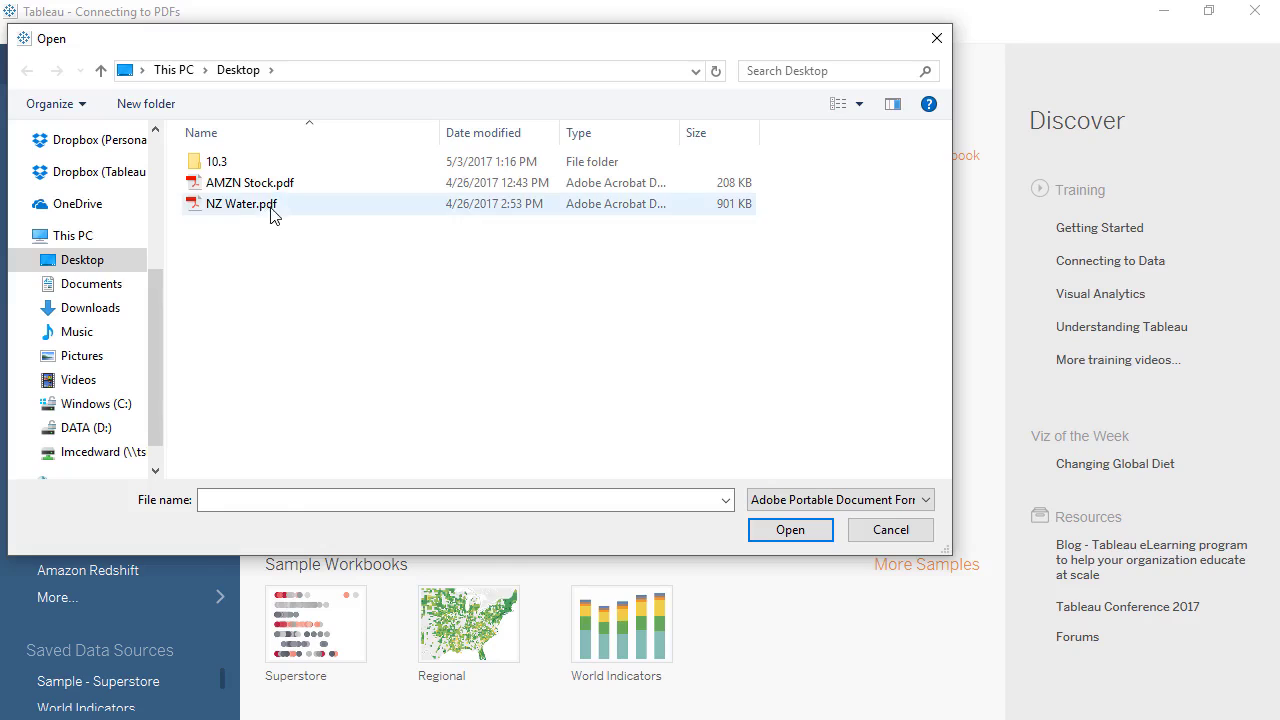
double_click(280, 196)
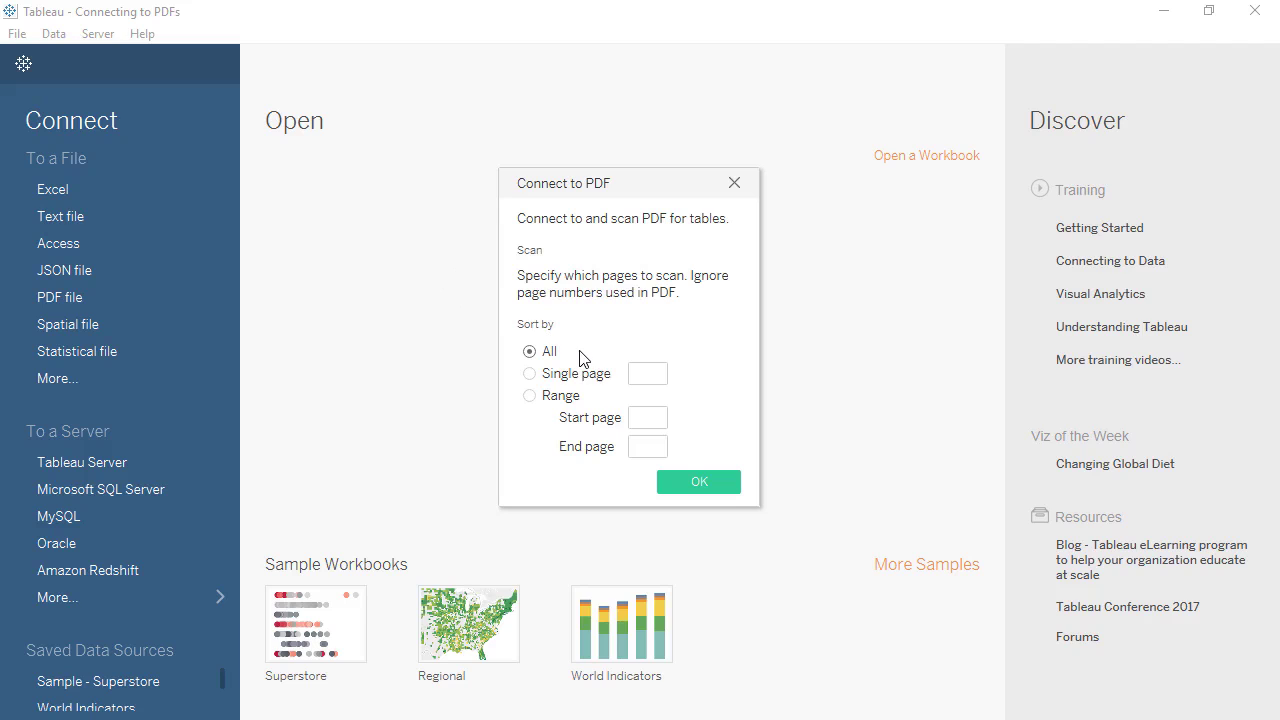
left_click(650, 417)
type("2")
left_click(650, 446)
type("8")
left_click(679, 475)
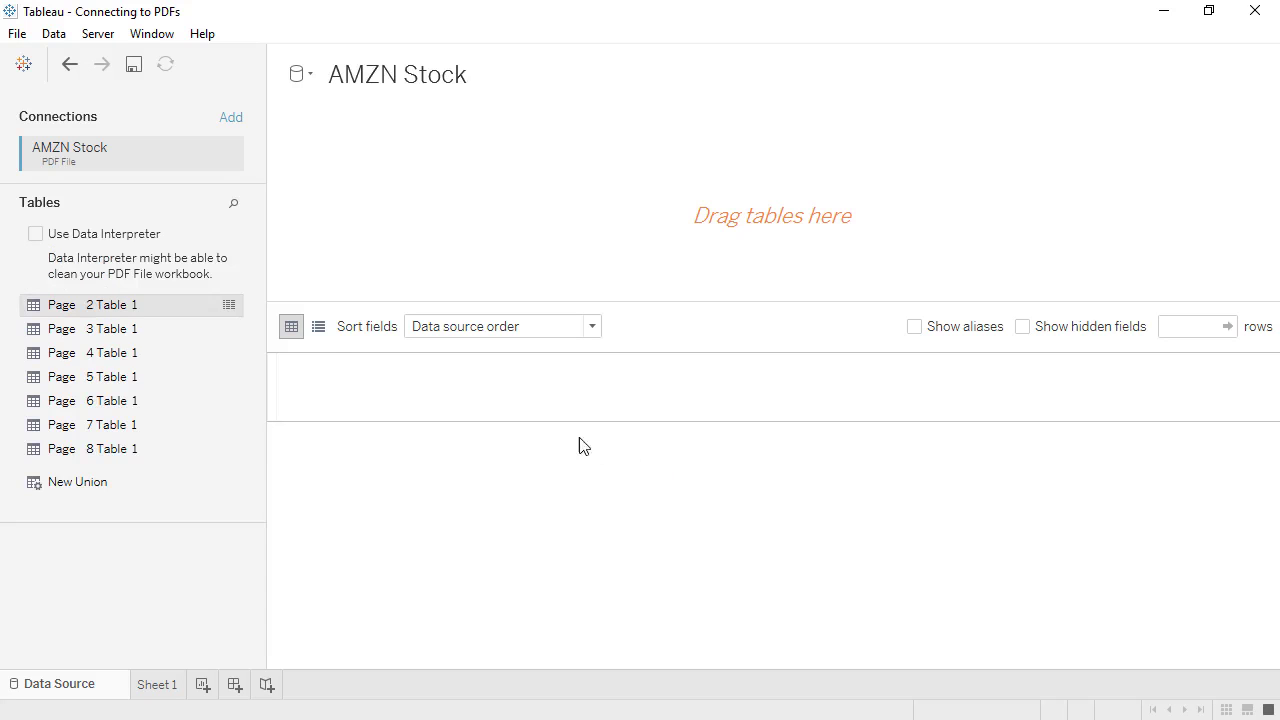
Step: Add Page 2 Table 1 with Data Interpreter on, then select Page 3 through Page 8 Table 1
left_click_drag(180, 310, 428, 254)
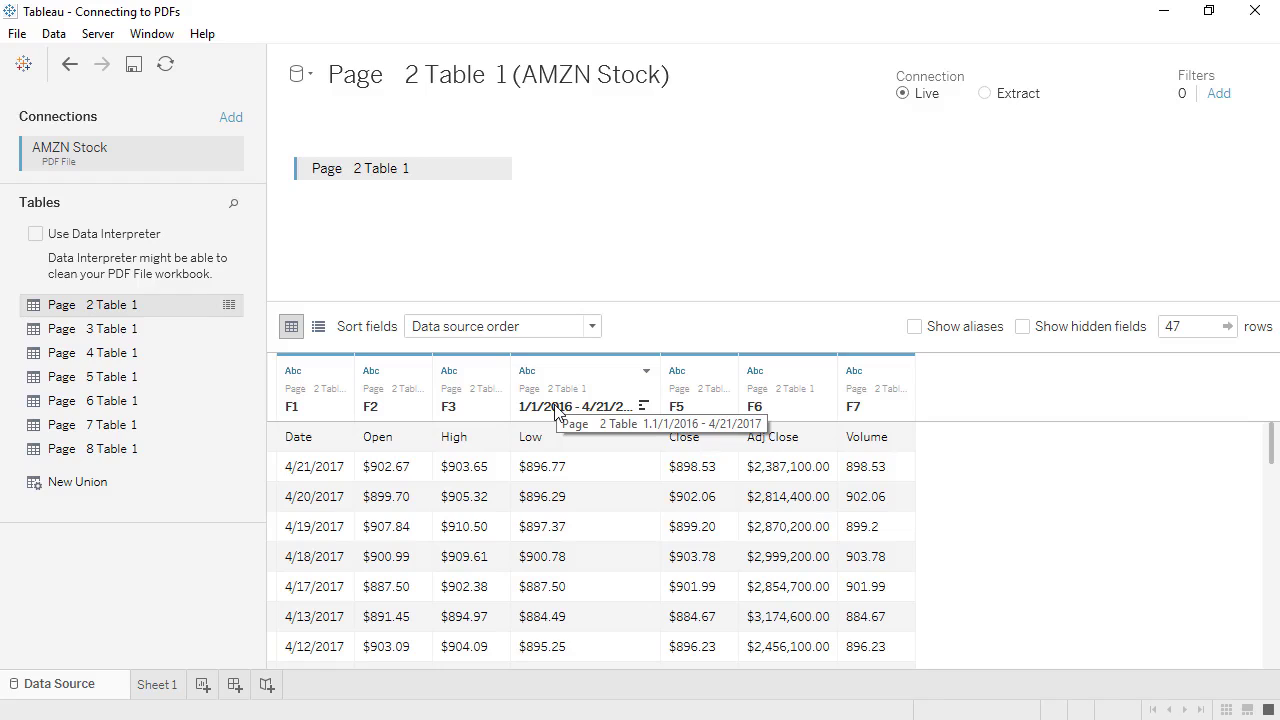
left_click(36, 234)
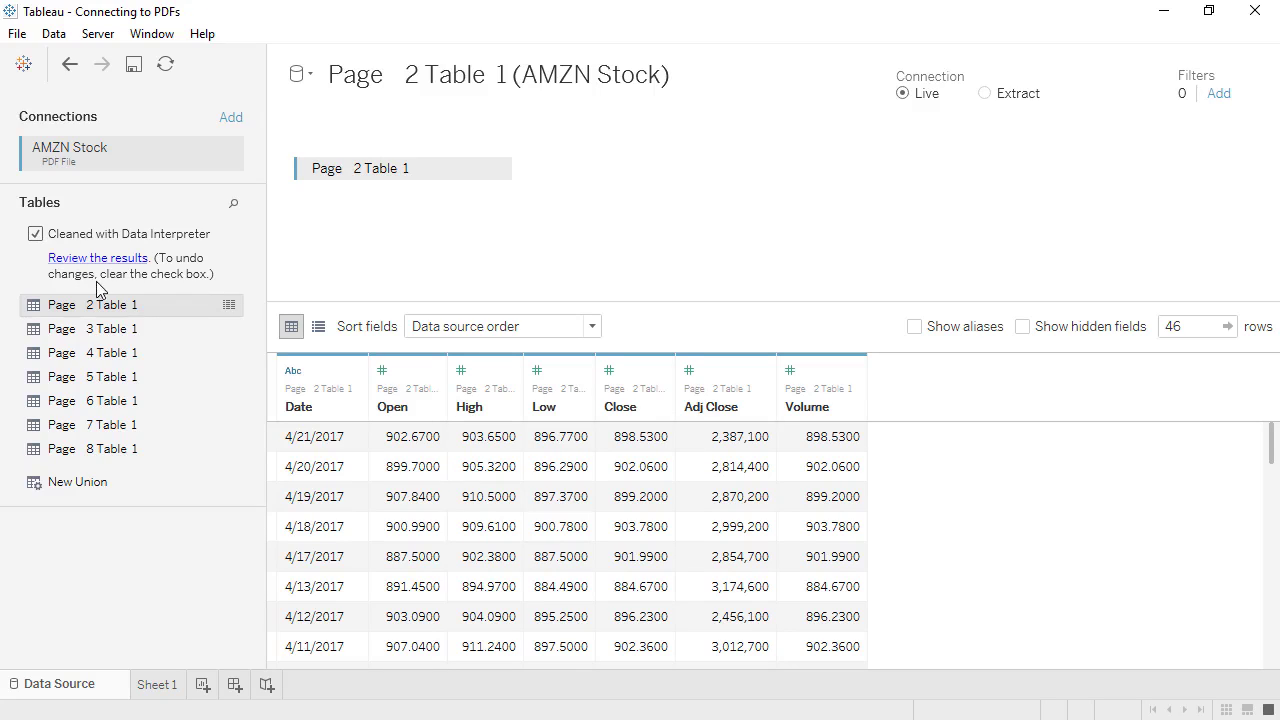
left_click(148, 329)
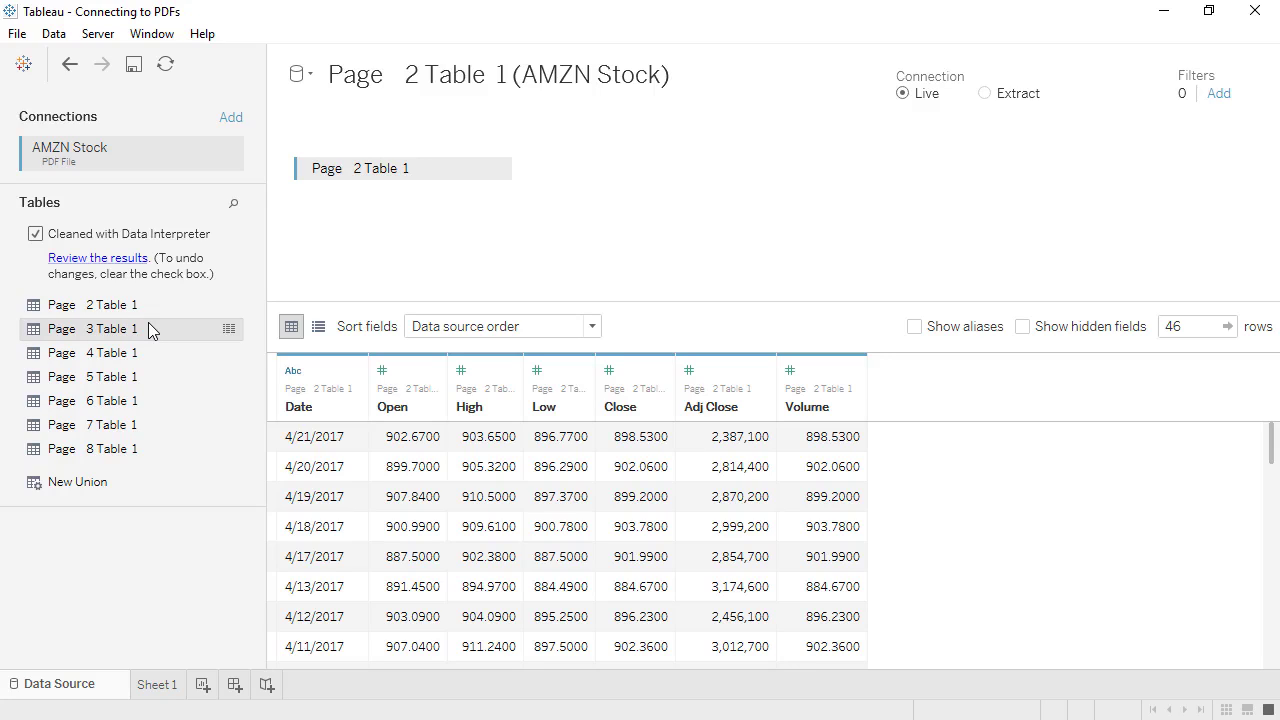
left_click(155, 448, "shift")
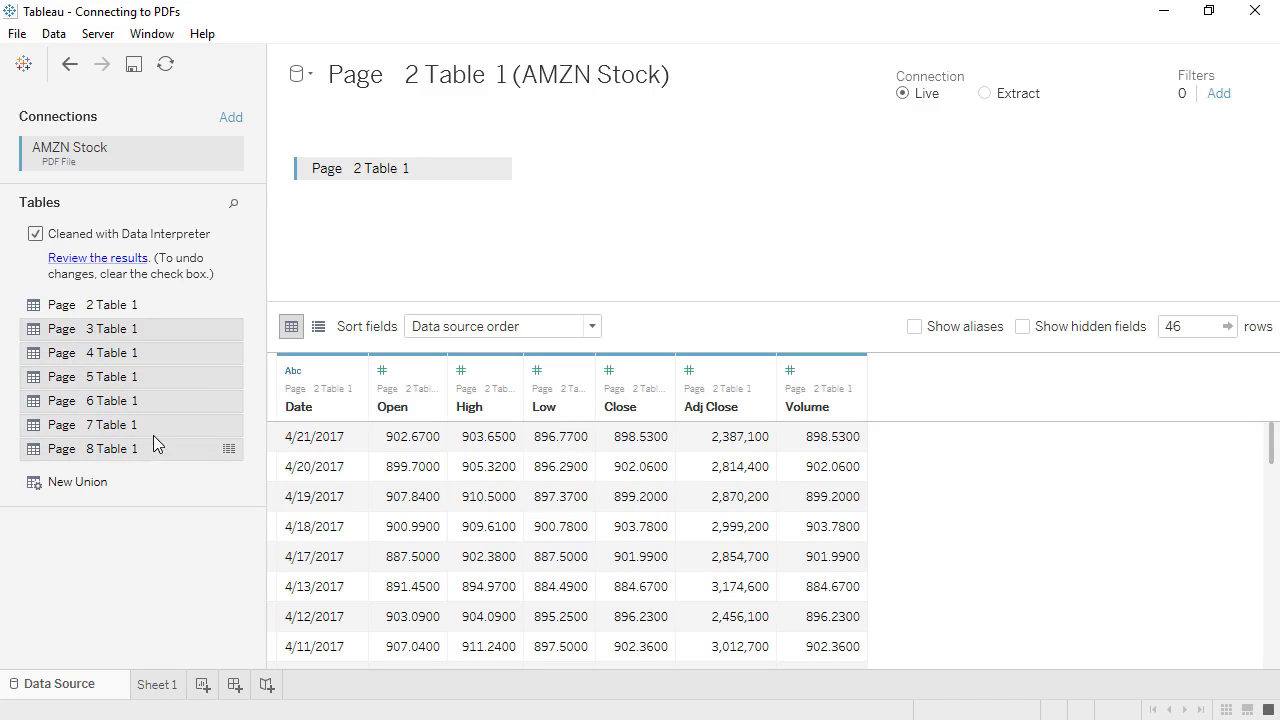
Step: Union the selected Page 3–8 tables below Page 2 Table 1 and scroll the grid
left_click_drag(153, 410, 388, 198)
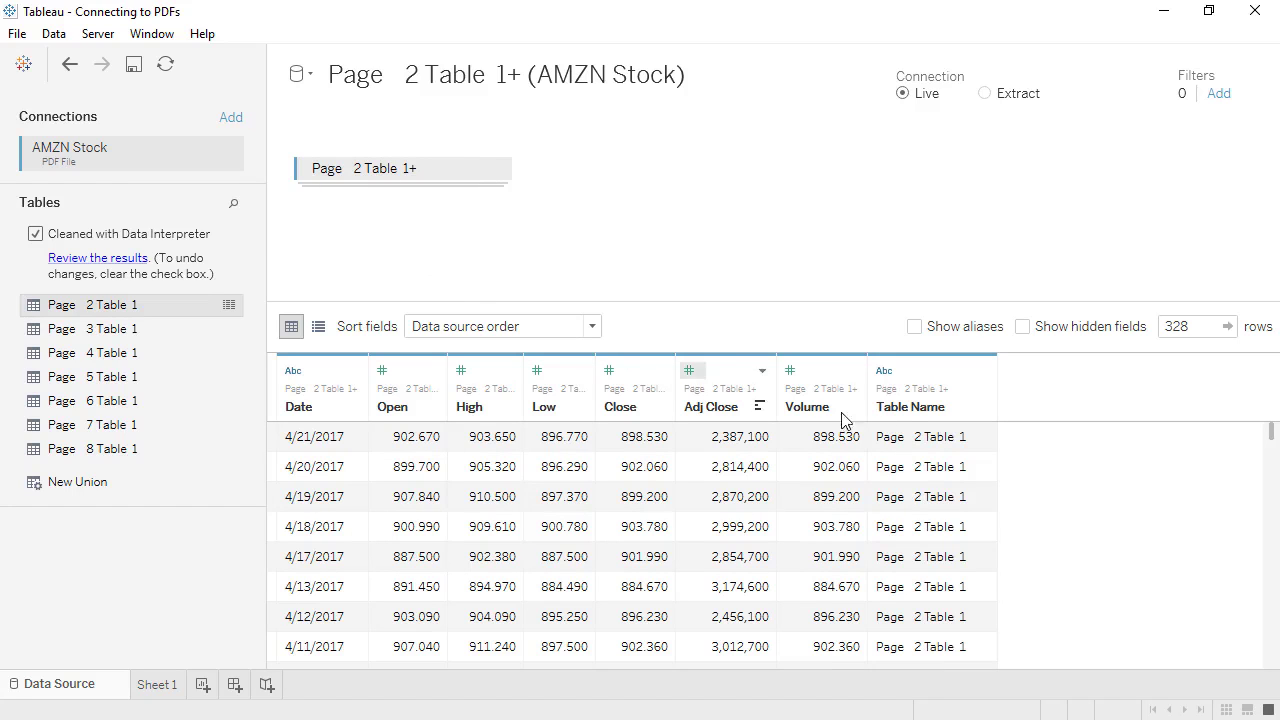
left_click_drag(1275, 442, 1275, 473)
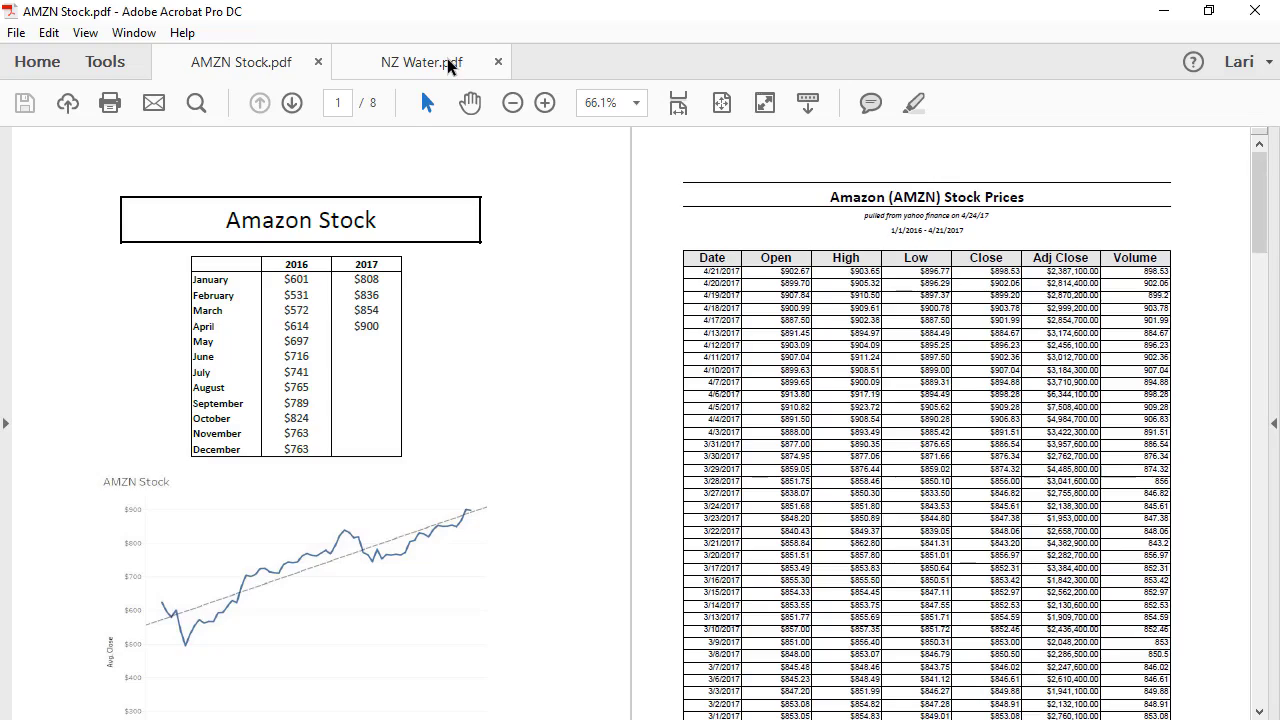
Step: View Table 1 on page 14 of NZ Water.pdf, then minimize Acrobat
left_click(448, 64)
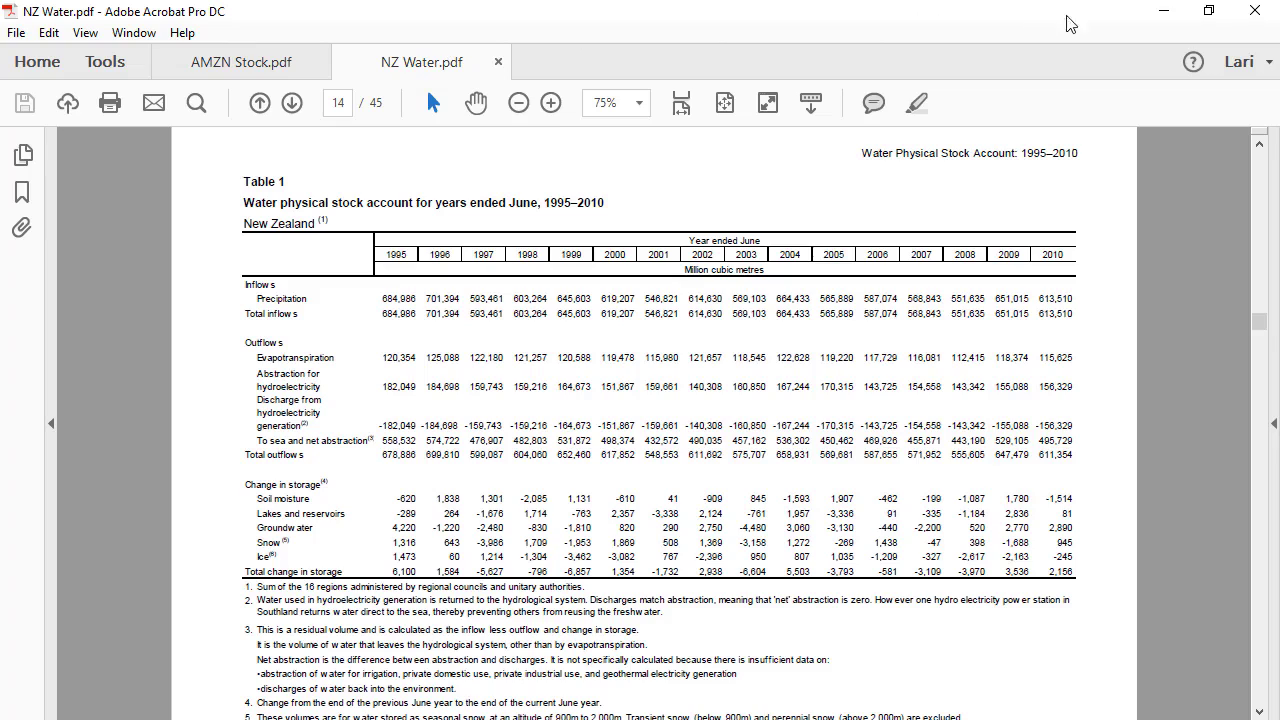
left_click(1166, 14)
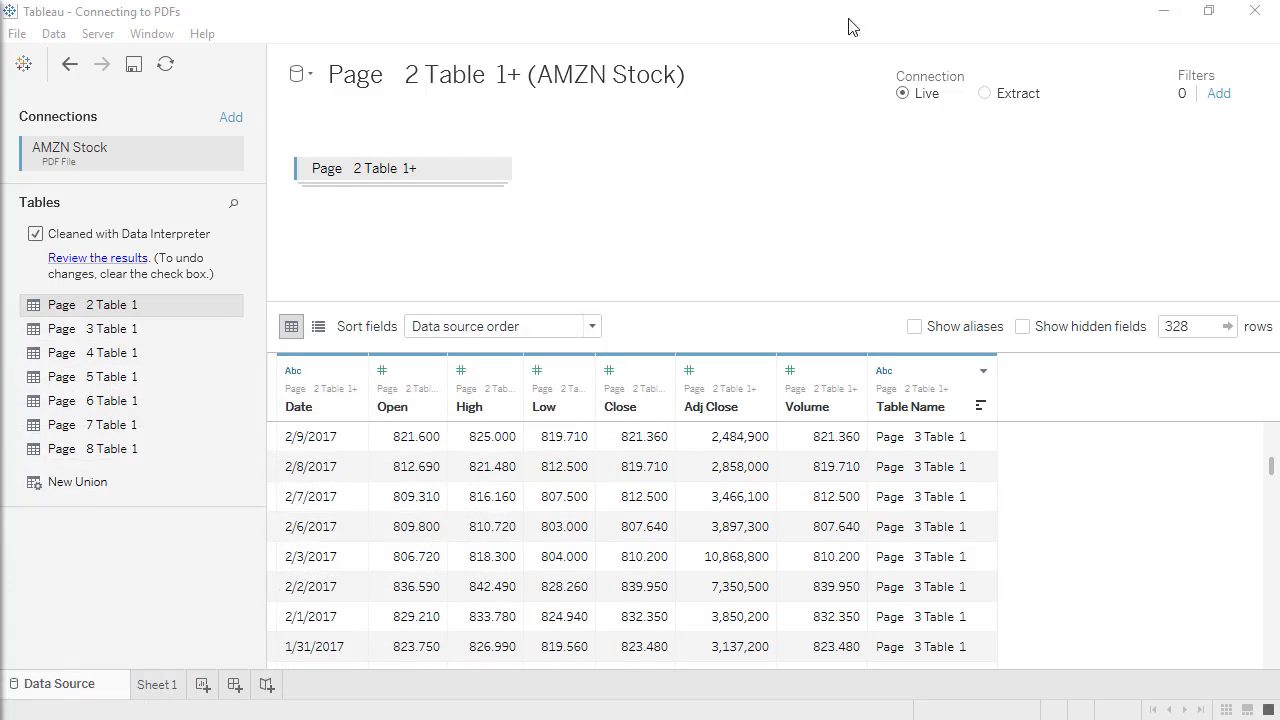
Step: Add a new PDF data source from NZ Water.pdf, scanning only single page 14
left_click(54, 34)
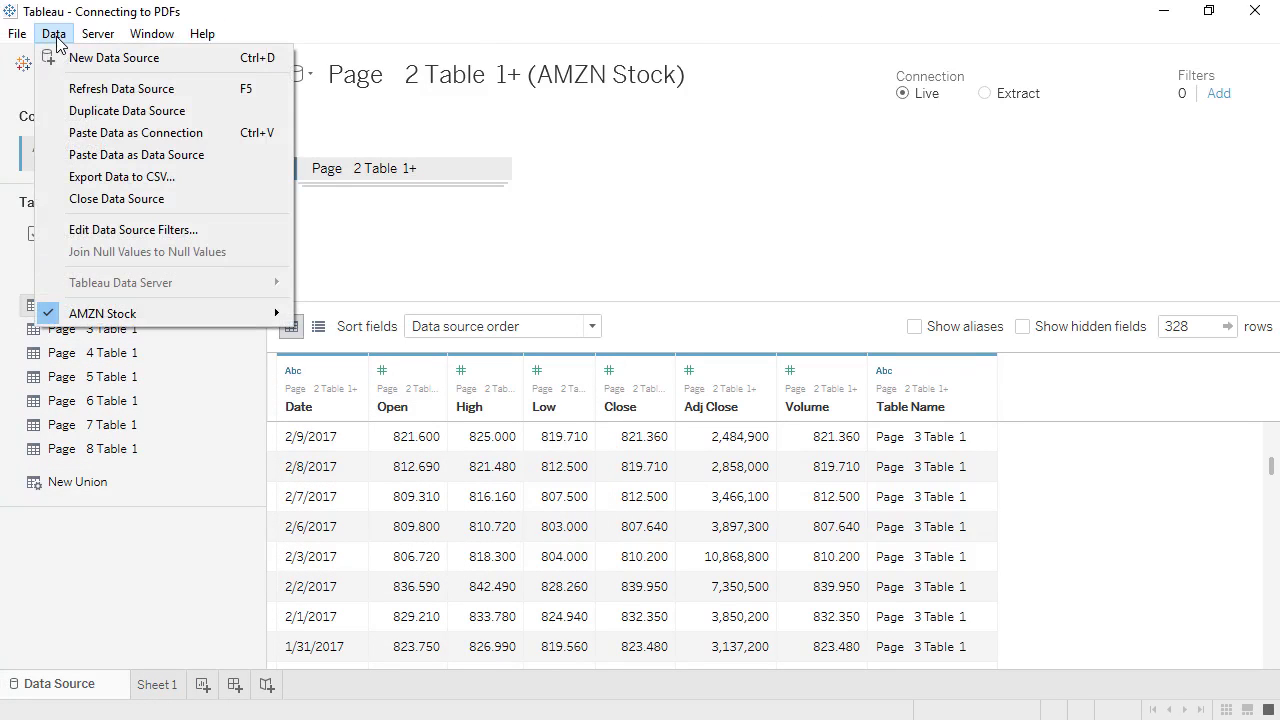
left_click(62, 57)
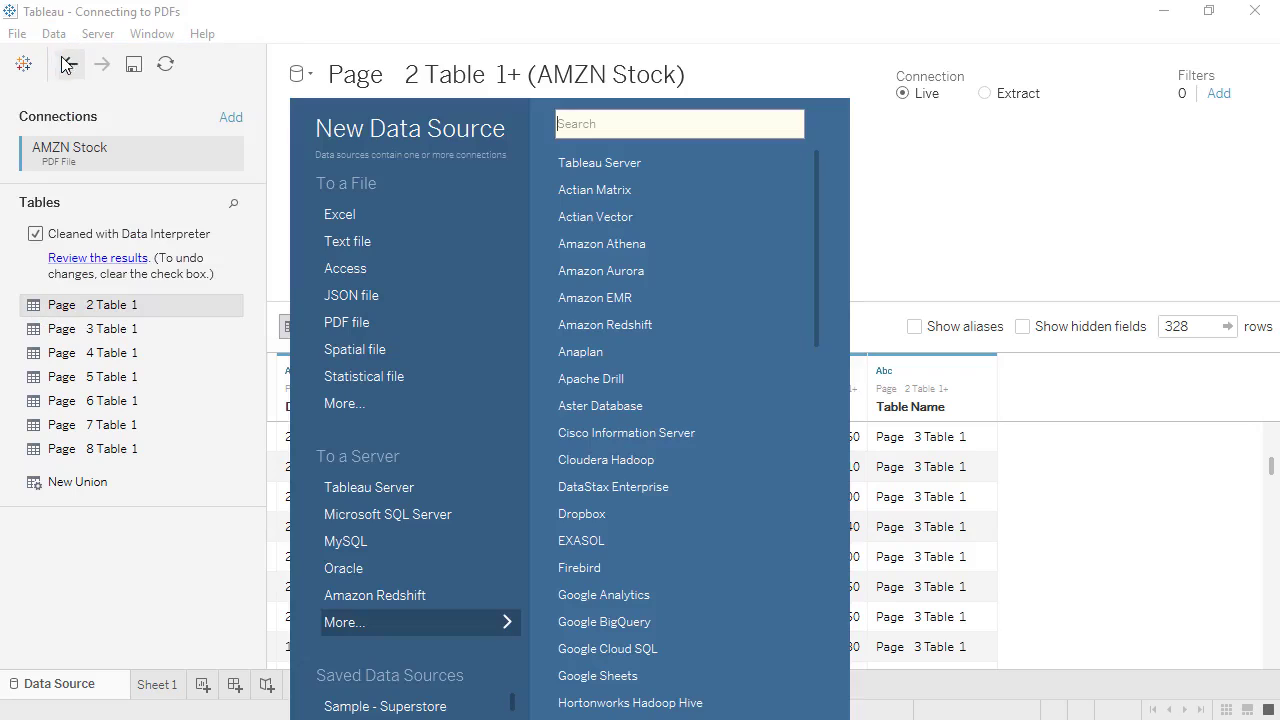
left_click(330, 322)
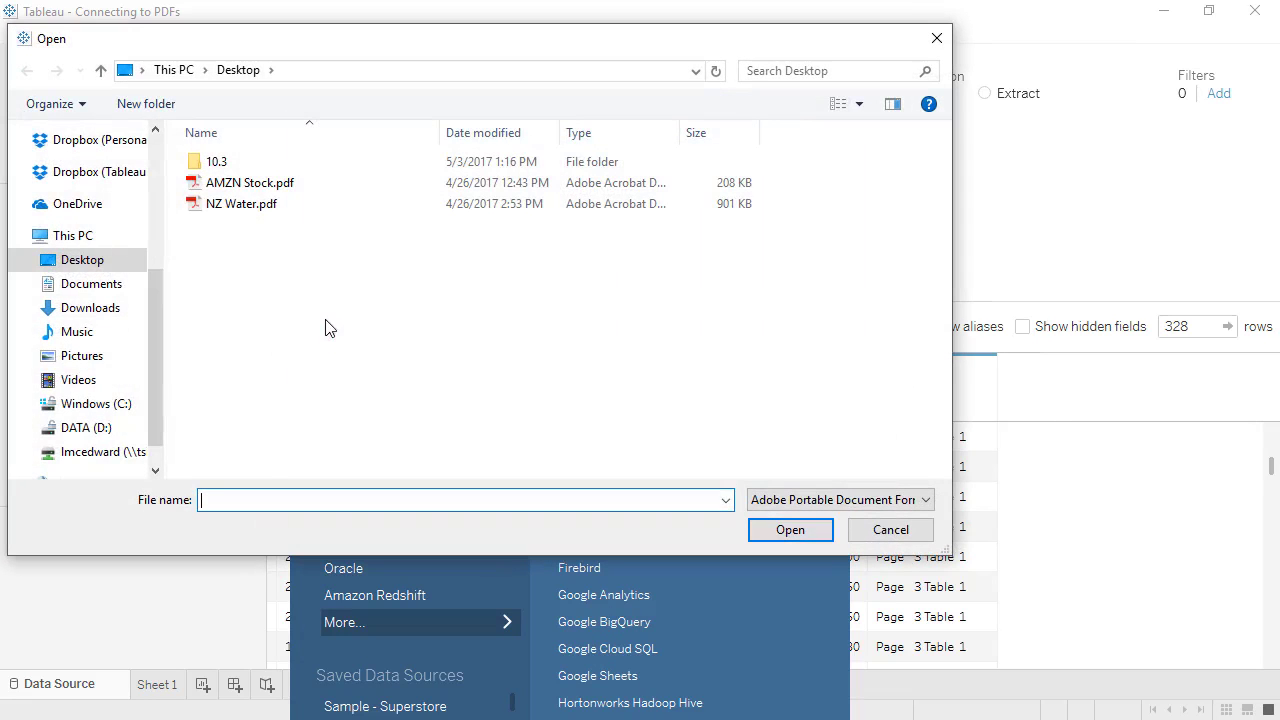
double_click(290, 204)
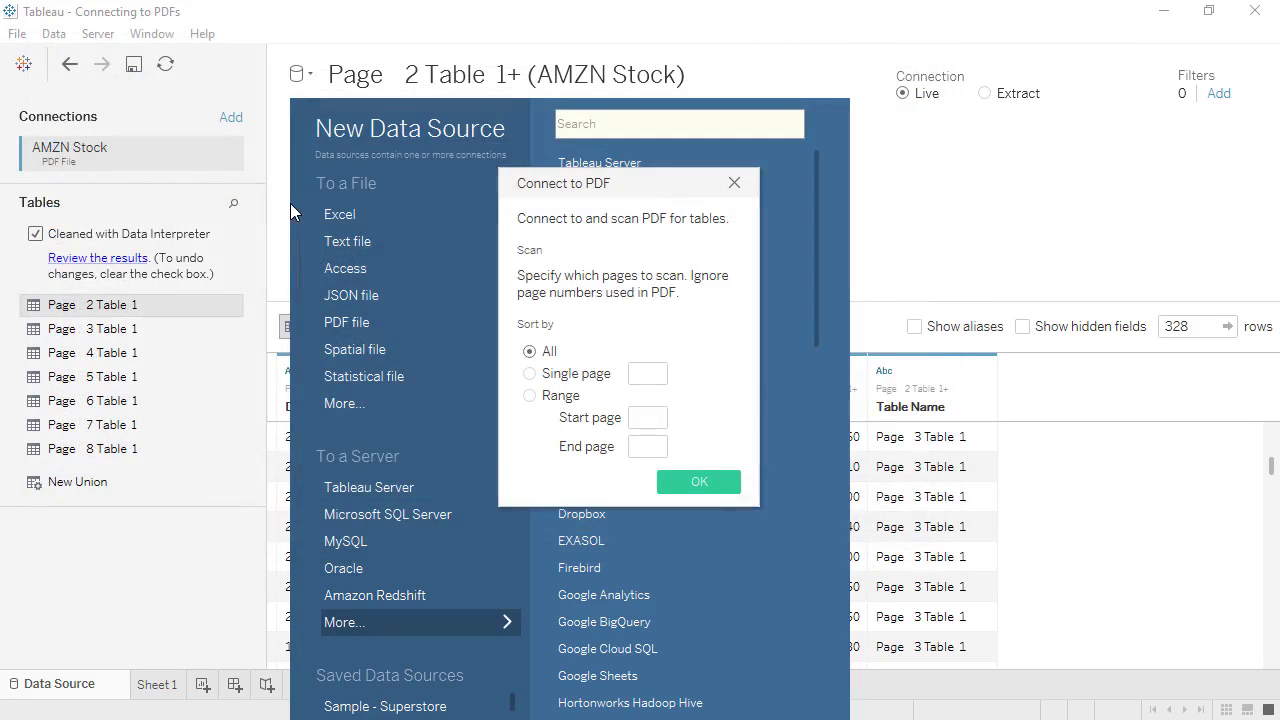
left_click(645, 373)
type("14")
left_click(682, 481)
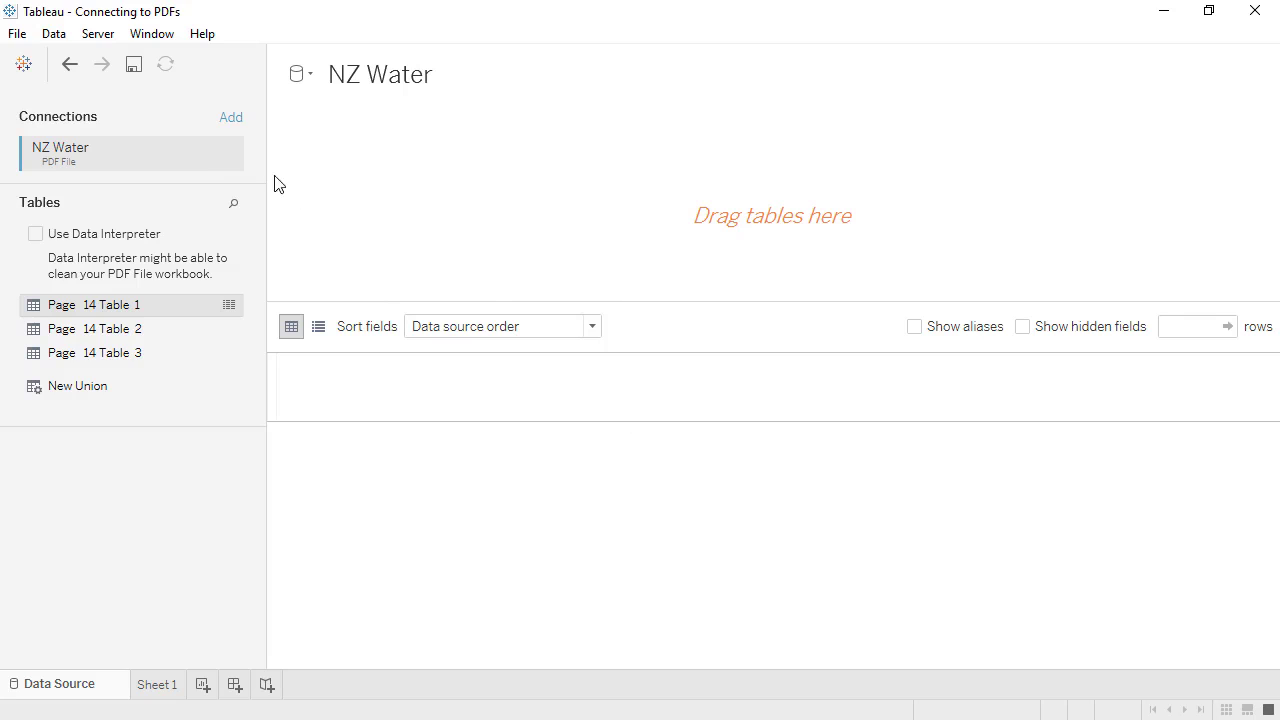
left_click(228, 157)
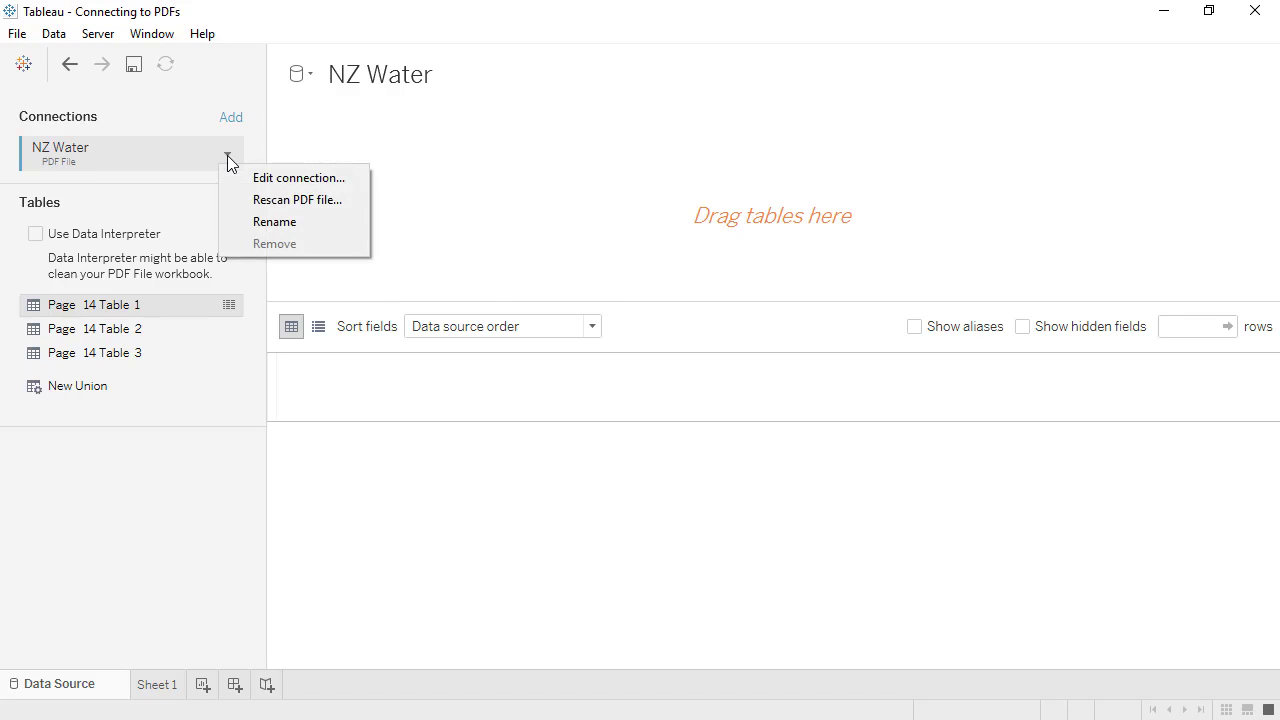
left_click(250, 200)
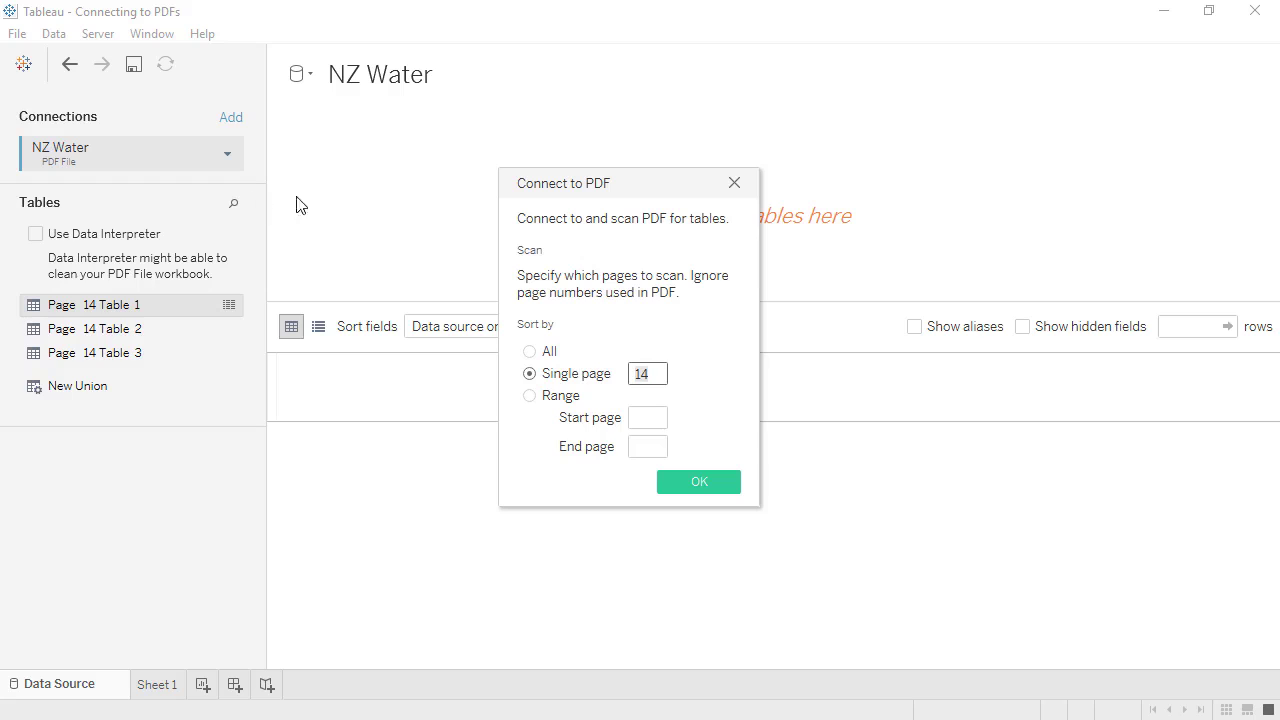
left_click(734, 186)
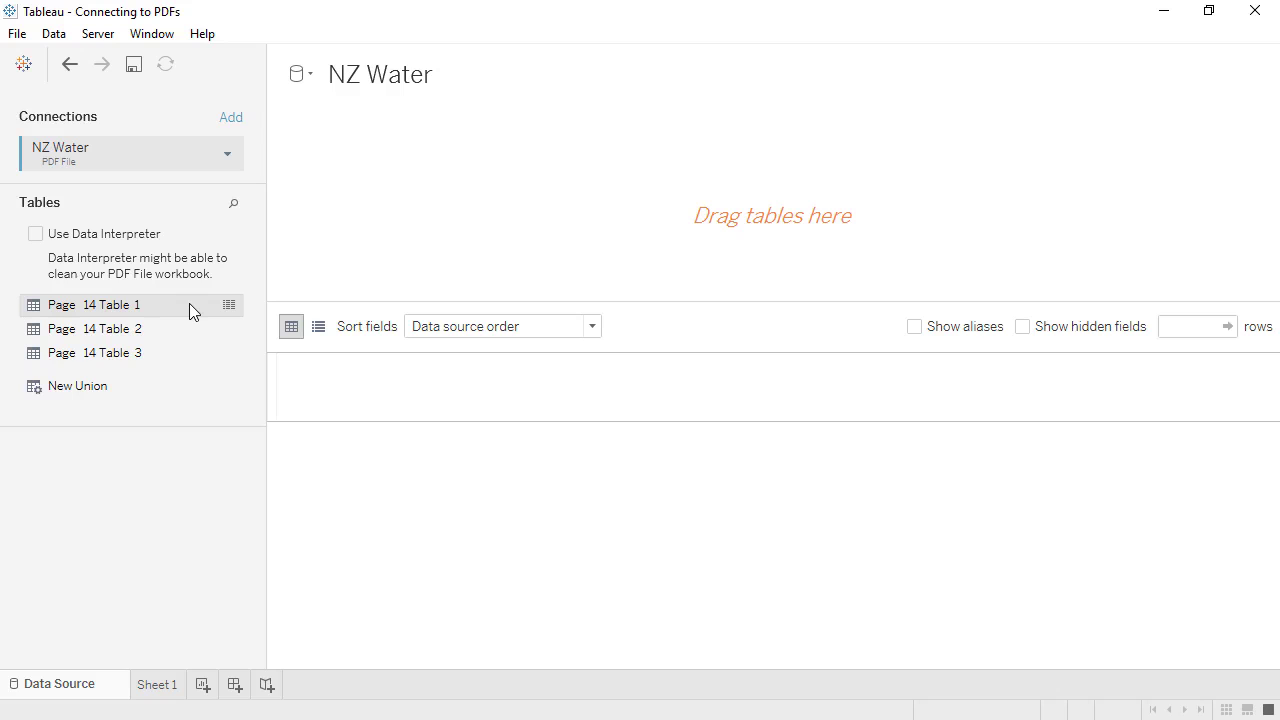
Step: Place Page 14 Table 1 on the canvas, enable Data Interpreter, and scroll its 18 rows
left_click_drag(189, 304, 323, 199)
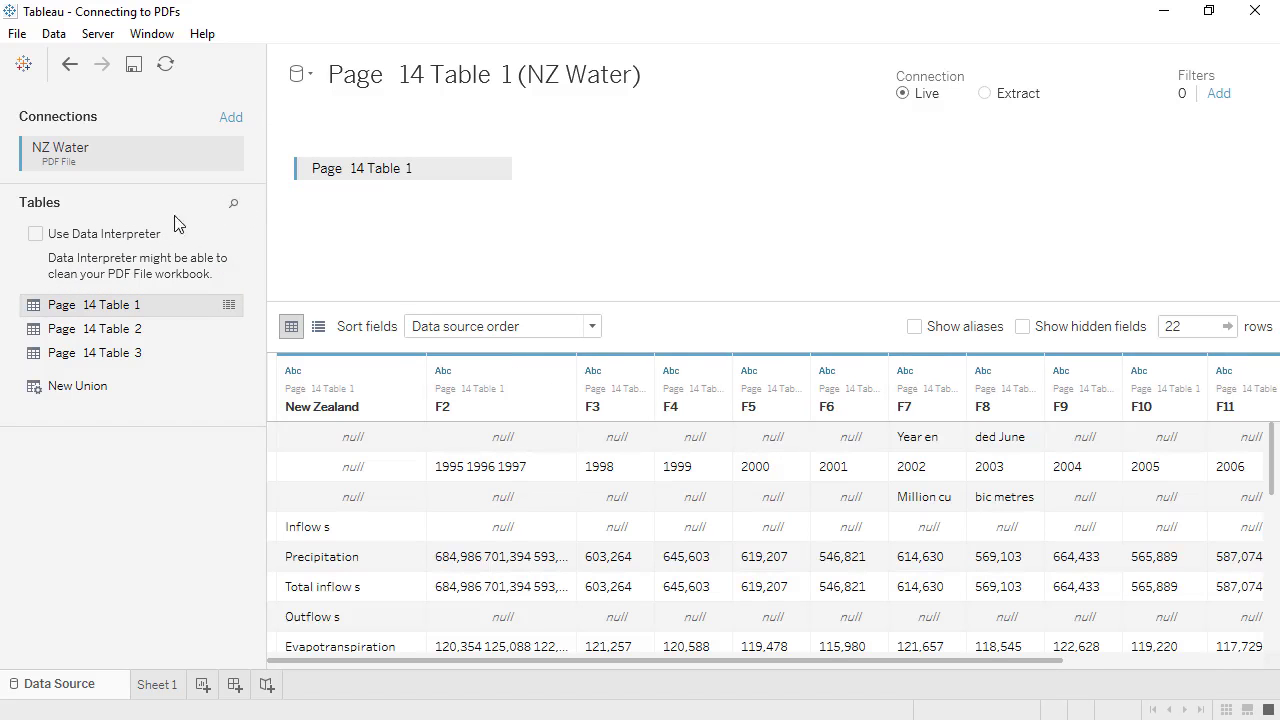
left_click(36, 234)
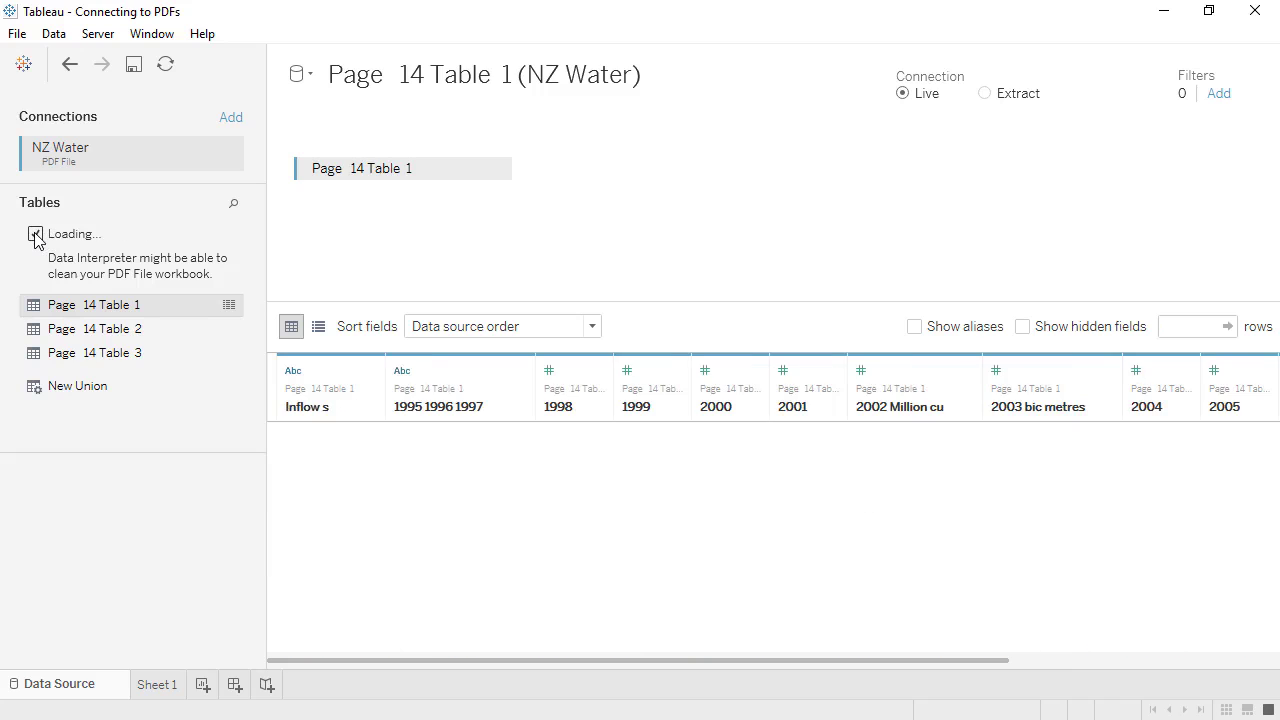
scroll(398, 440, "down", 4)
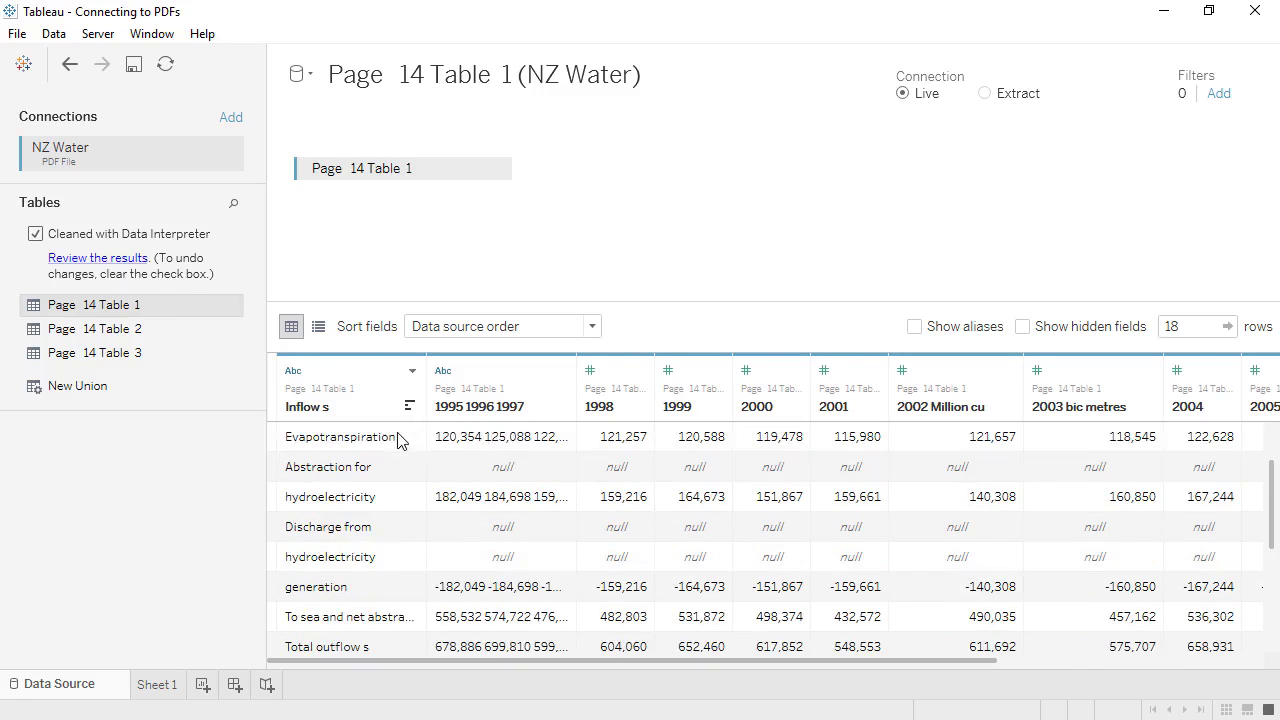
scroll(398, 440, "down", 1)
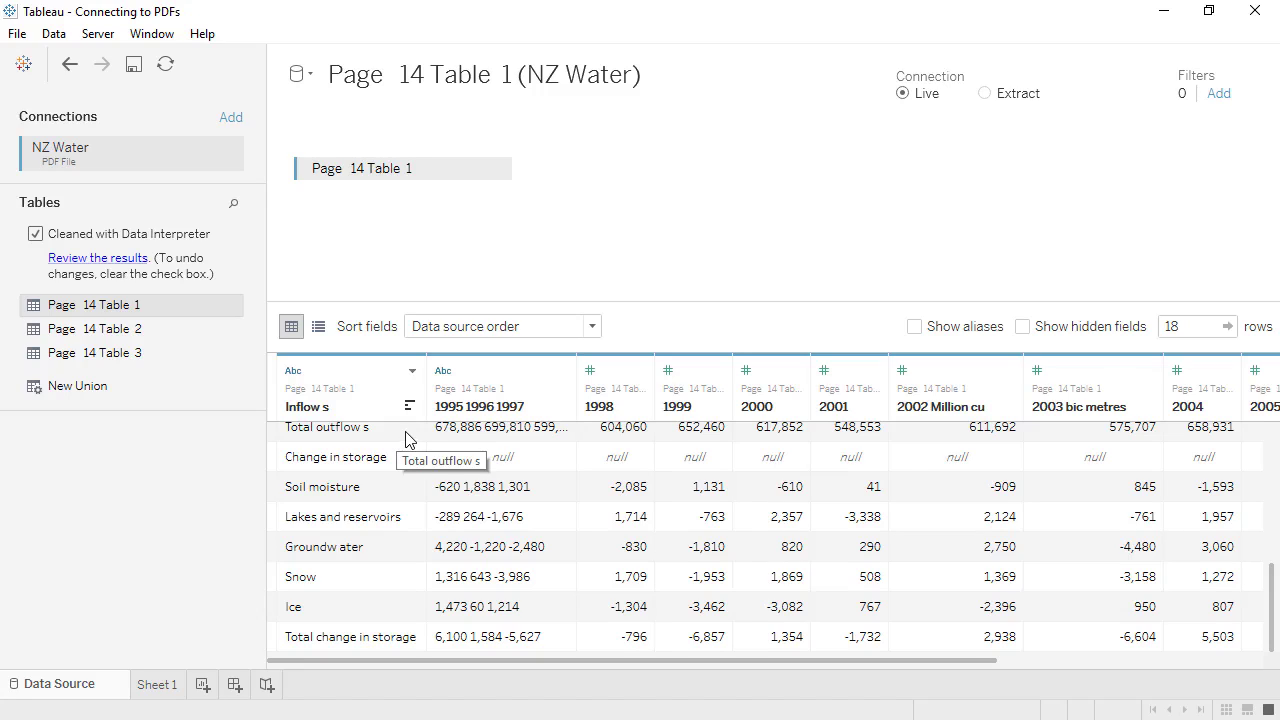
left_click(562, 370)
left_click(620, 557)
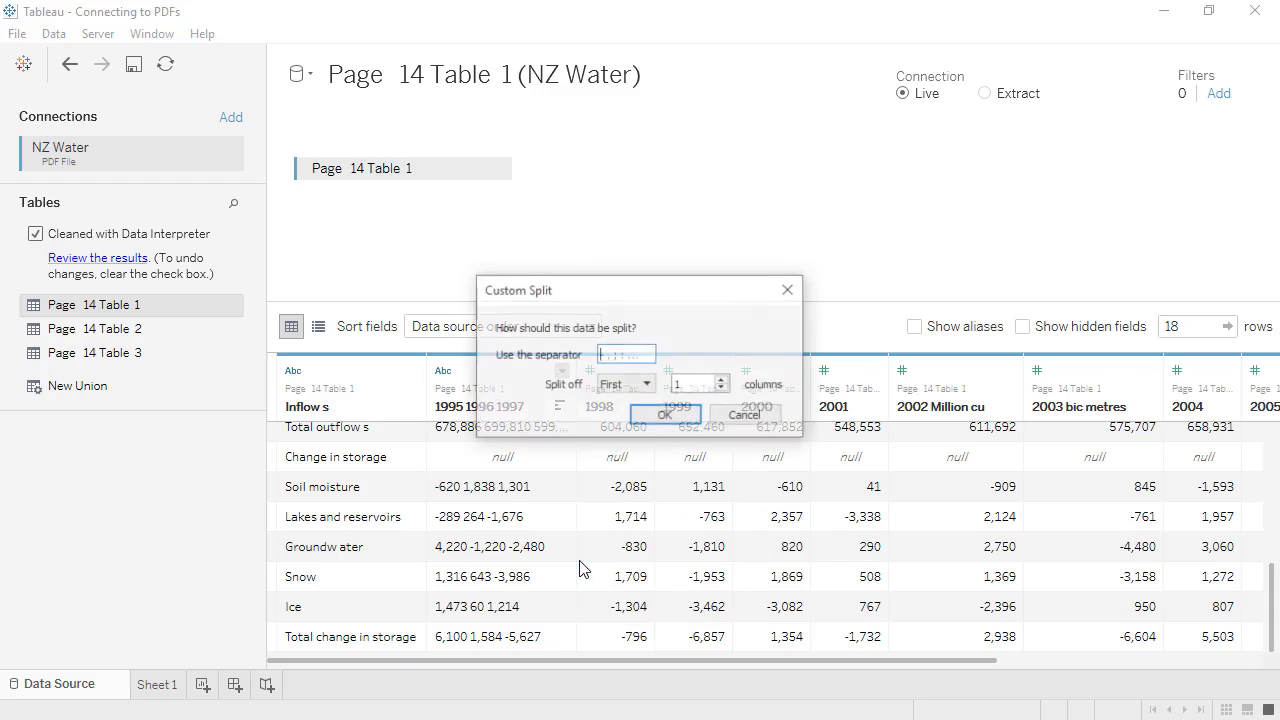
left_click(616, 390)
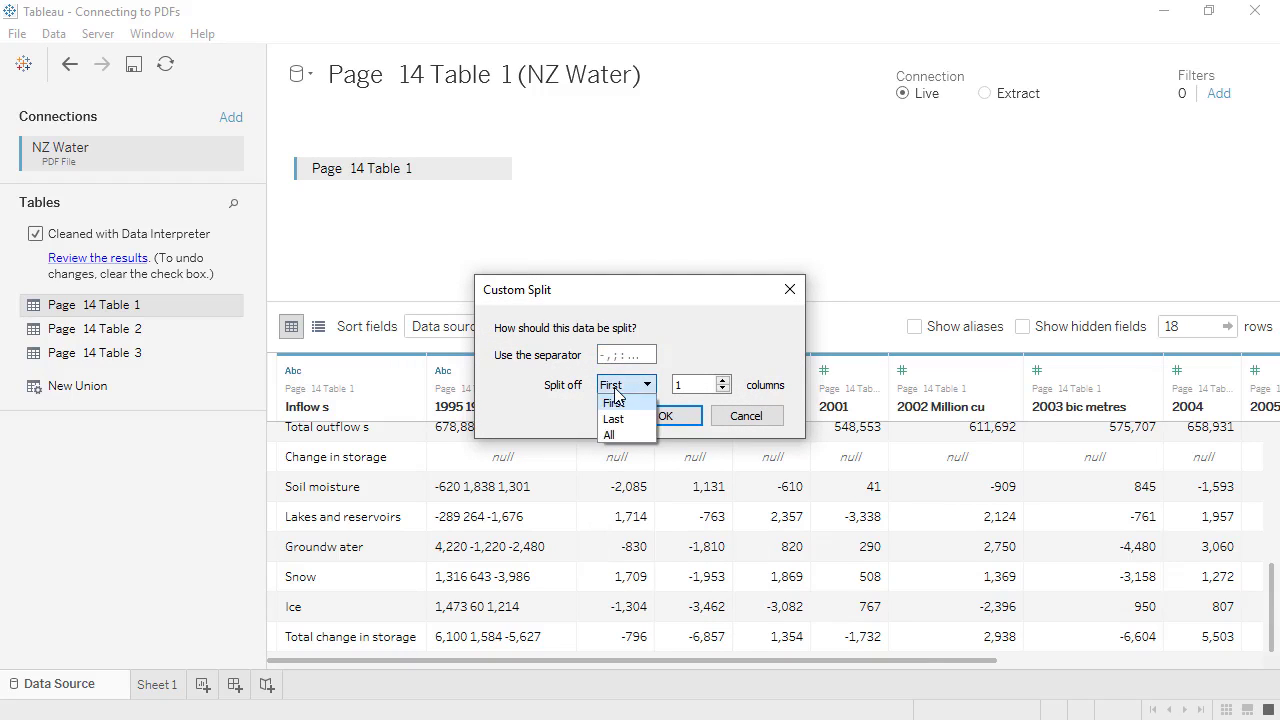
left_click(617, 435)
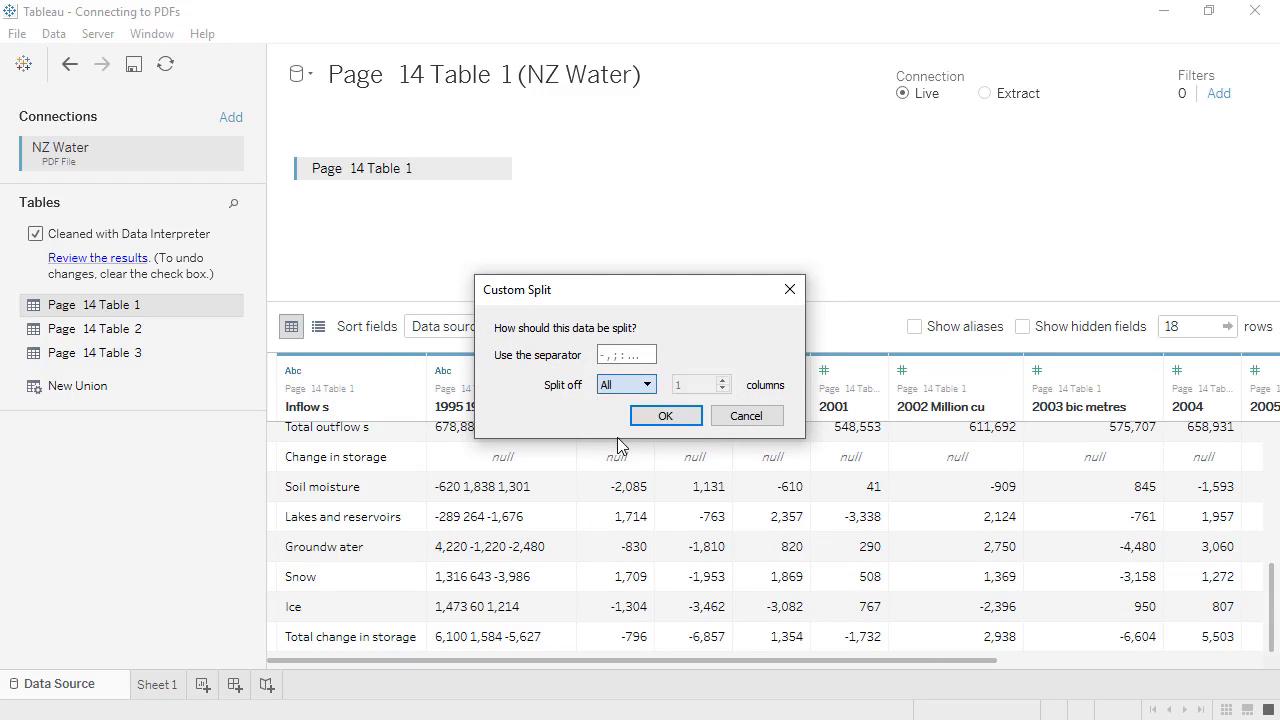
left_click(619, 355)
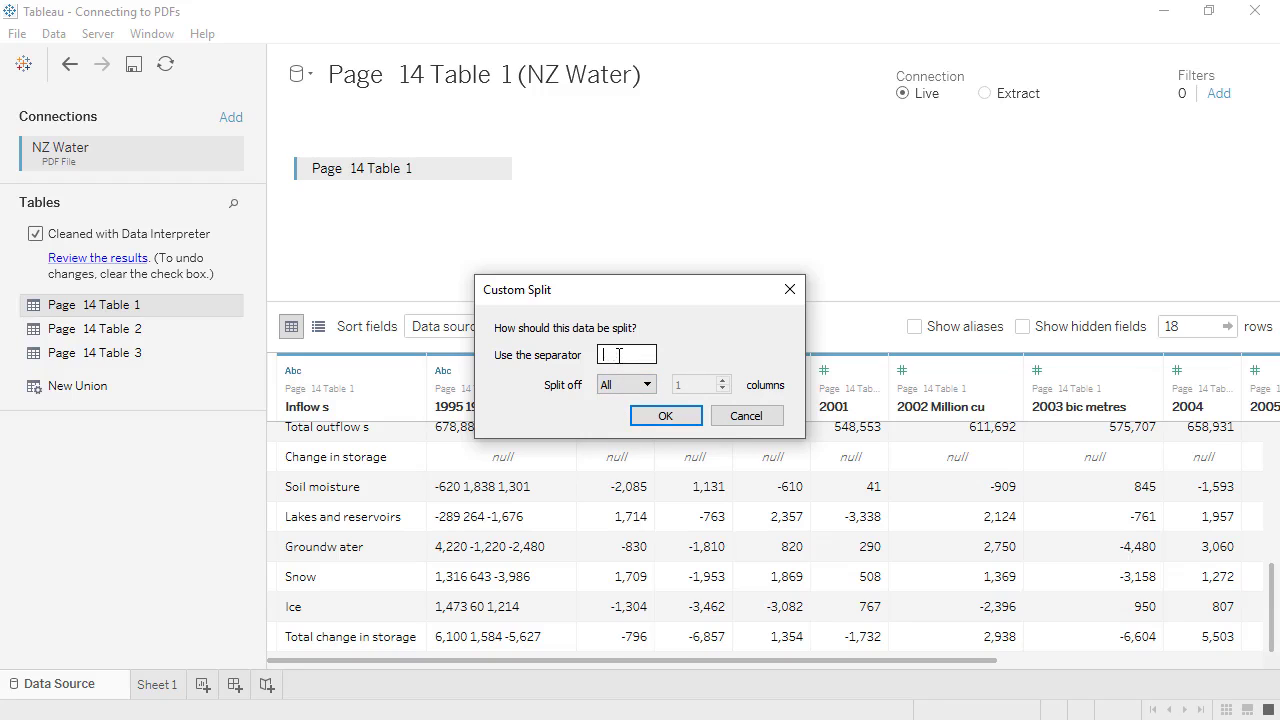
left_click(660, 415)
Step: Rename the first split column to 1995
double_click(643, 407)
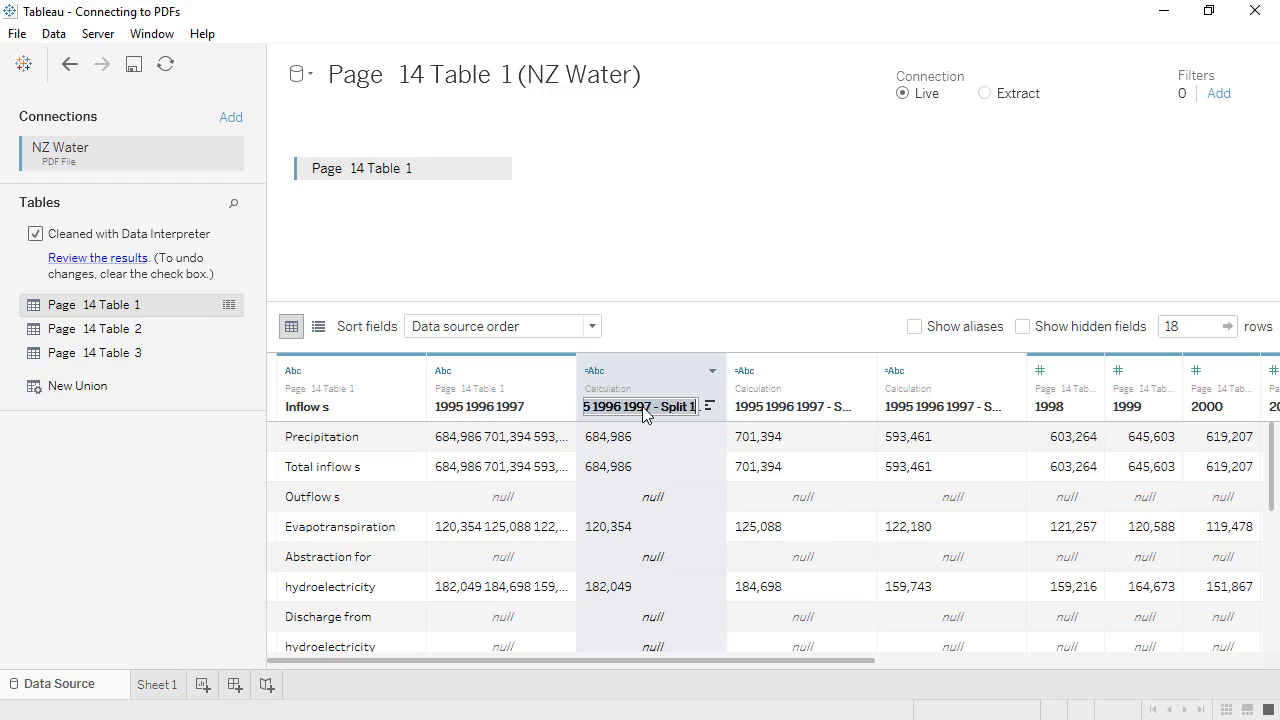
type("1995")
key("Return")
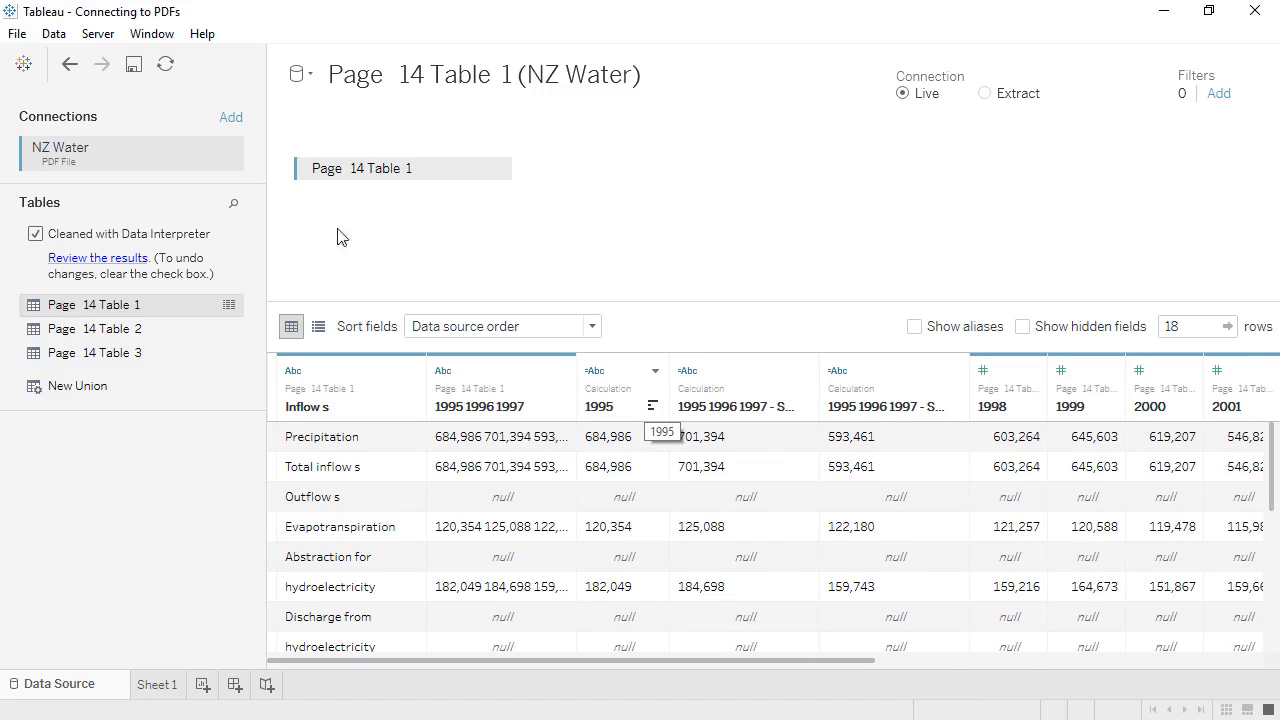
Step: Revert the cleanup, preview Page 14 Table 2 uncleaned, then remove it from the canvas
left_click(70, 66)
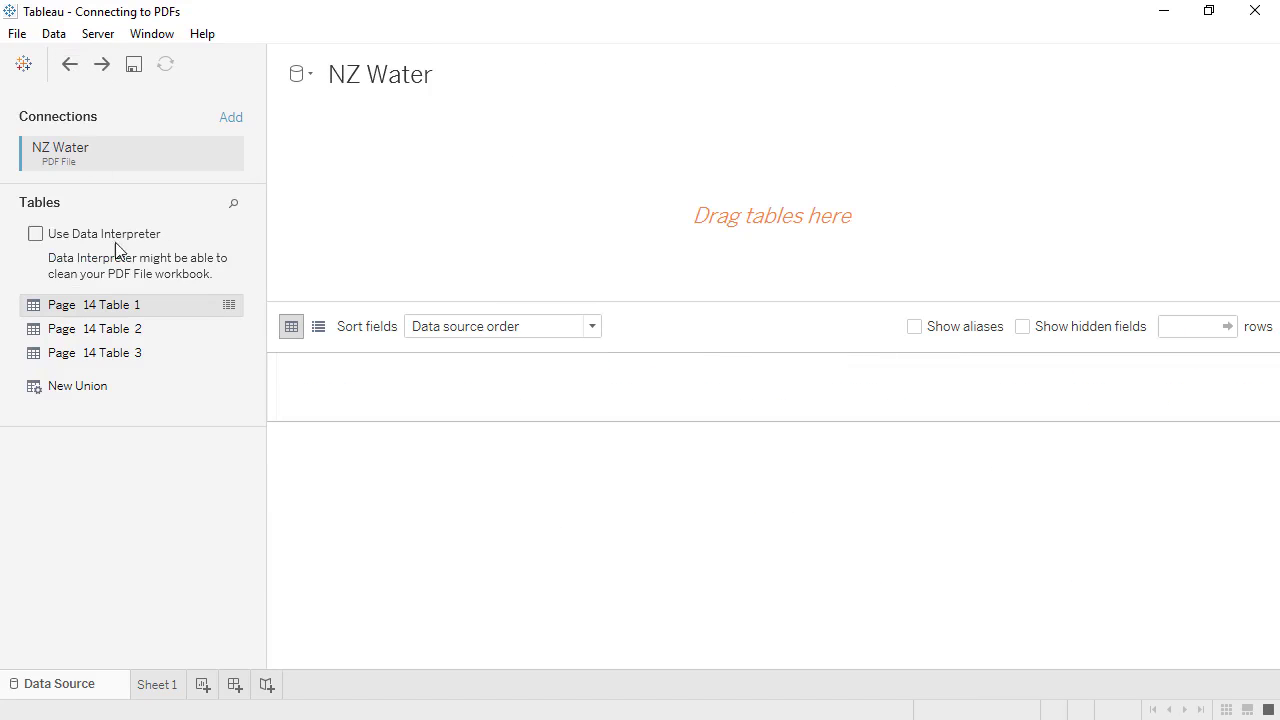
left_click_drag(131, 331, 354, 222)
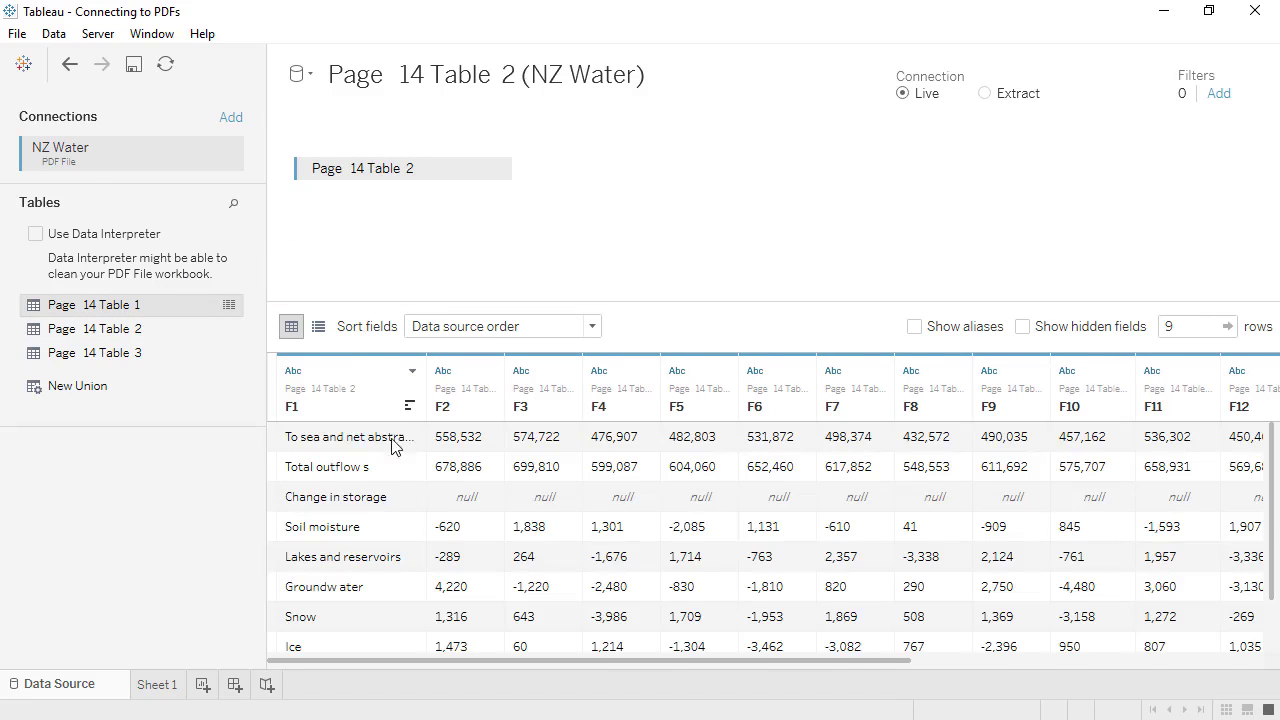
scroll(388, 480, "down", 1)
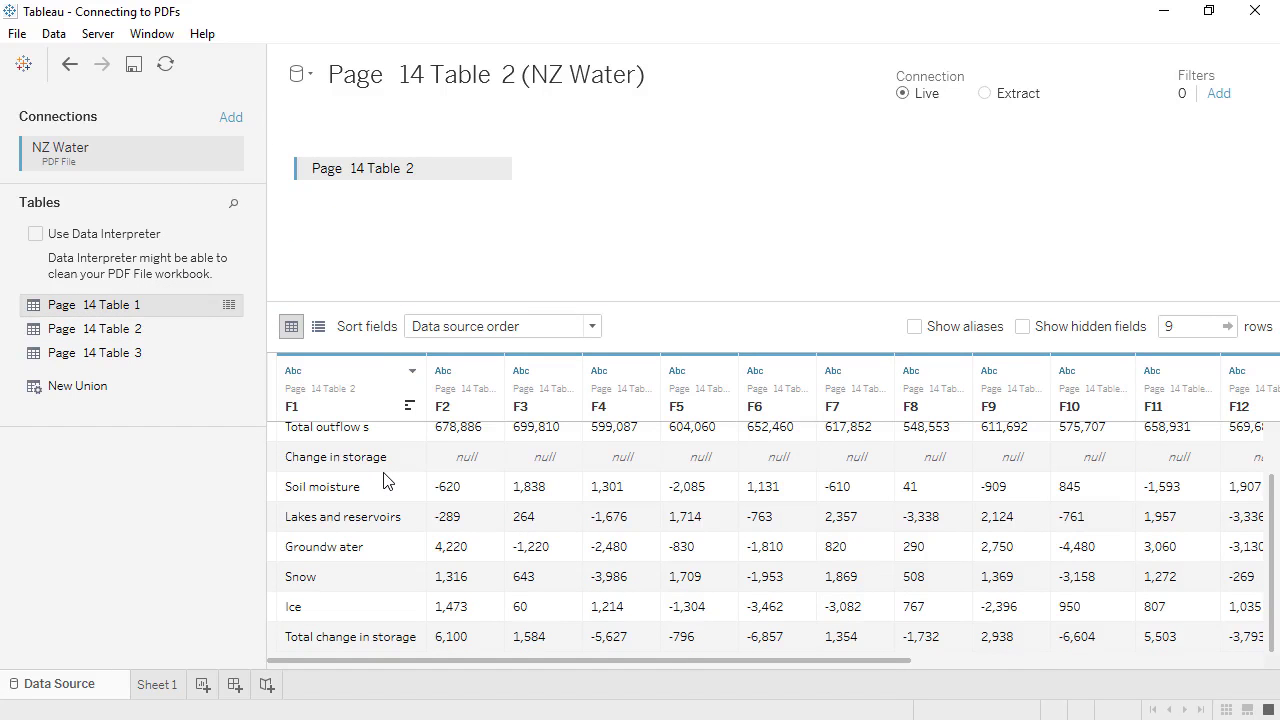
left_click_drag(419, 168, 200, 478)
Step: Place Page 14 Table 3 on the canvas, union Page 14 Table 2 onto it, and select the Inflow s column
left_click_drag(177, 356, 434, 218)
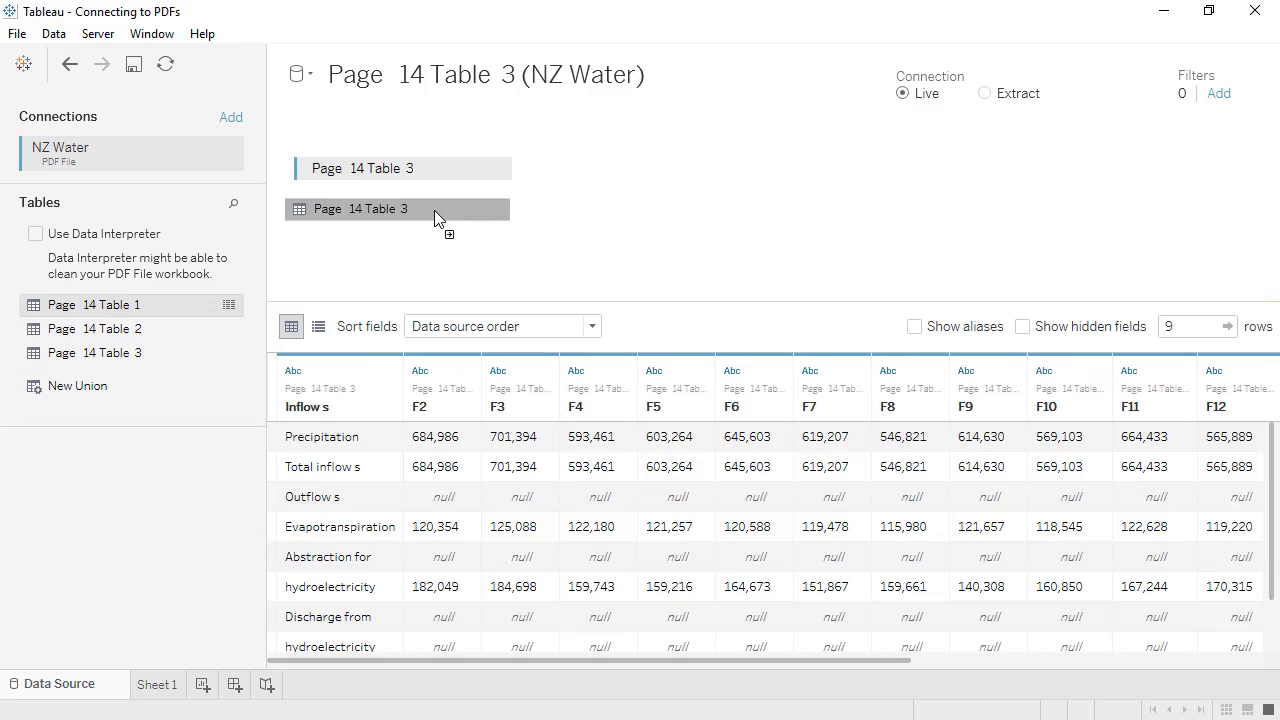
scroll(447, 497, "down", 1)
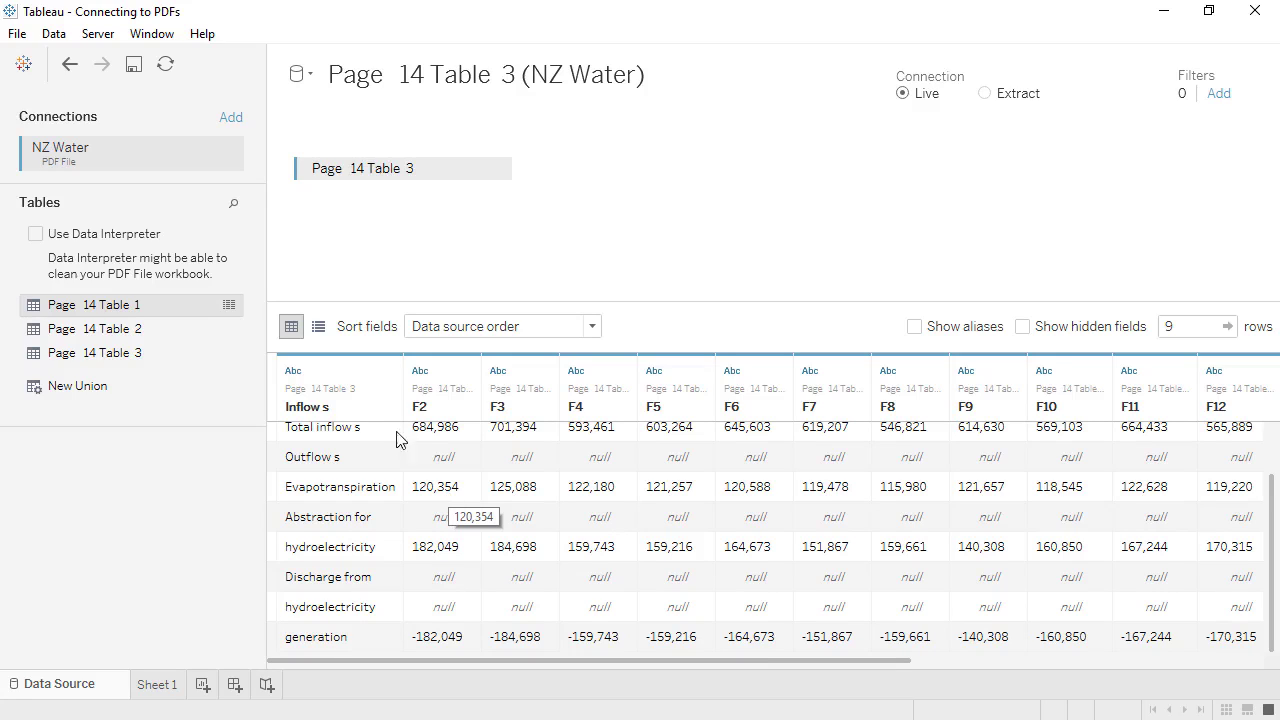
mouse_move(178, 329)
left_mouse_down()
mouse_move(306, 273)
mouse_move(409, 189)
left_mouse_up()
left_click(345, 377)
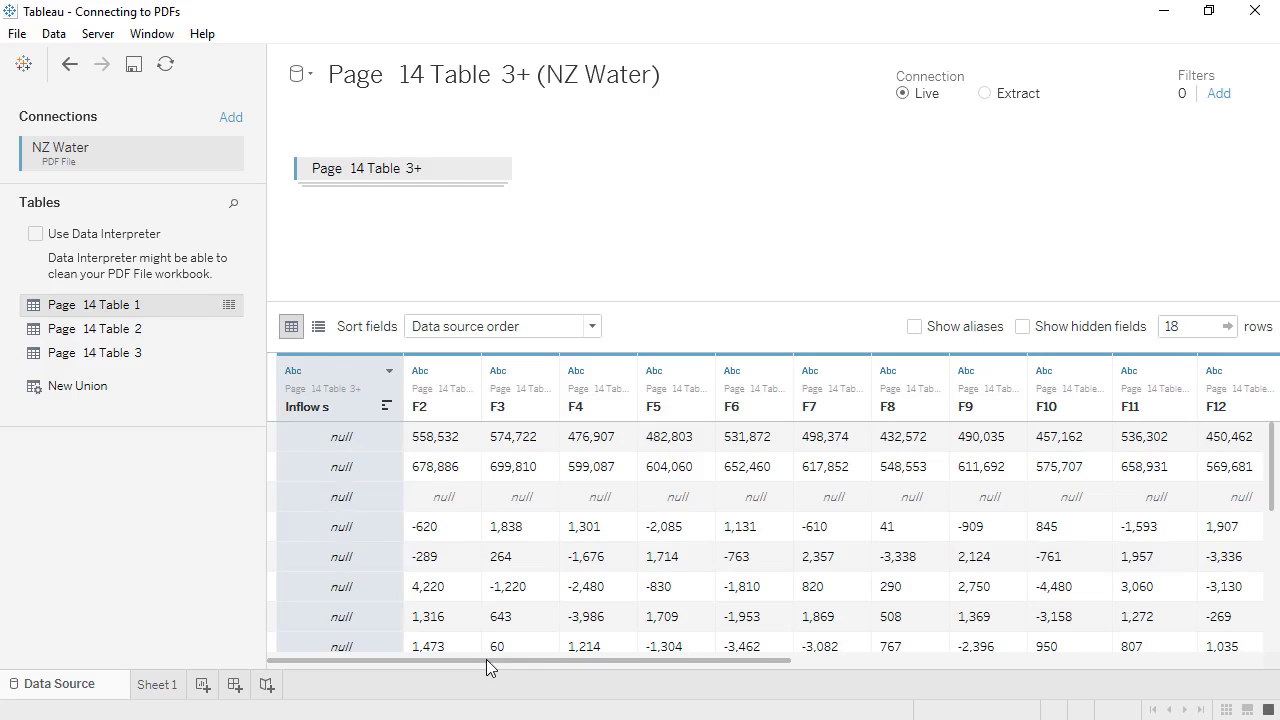
Step: Merge the mismatched Inflow s and F1 columns and rename the merged column Water Sources
left_click_drag(530, 661, 866, 677)
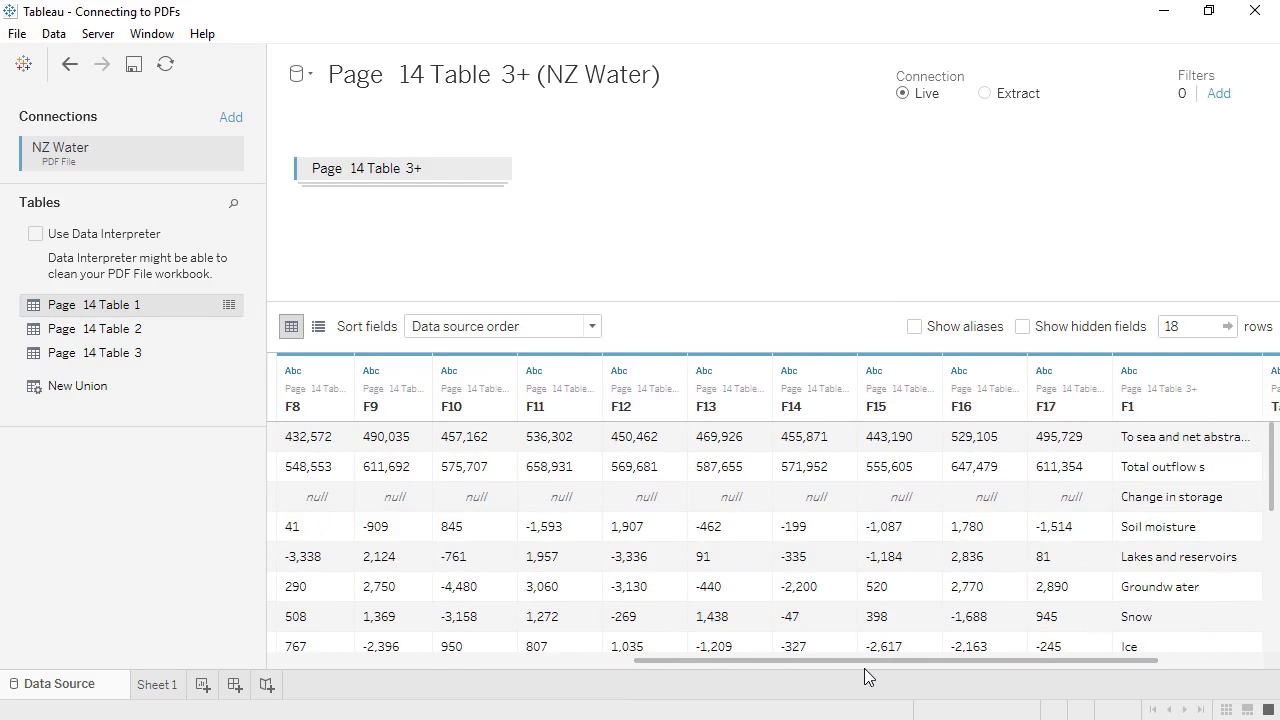
left_click(1173, 370)
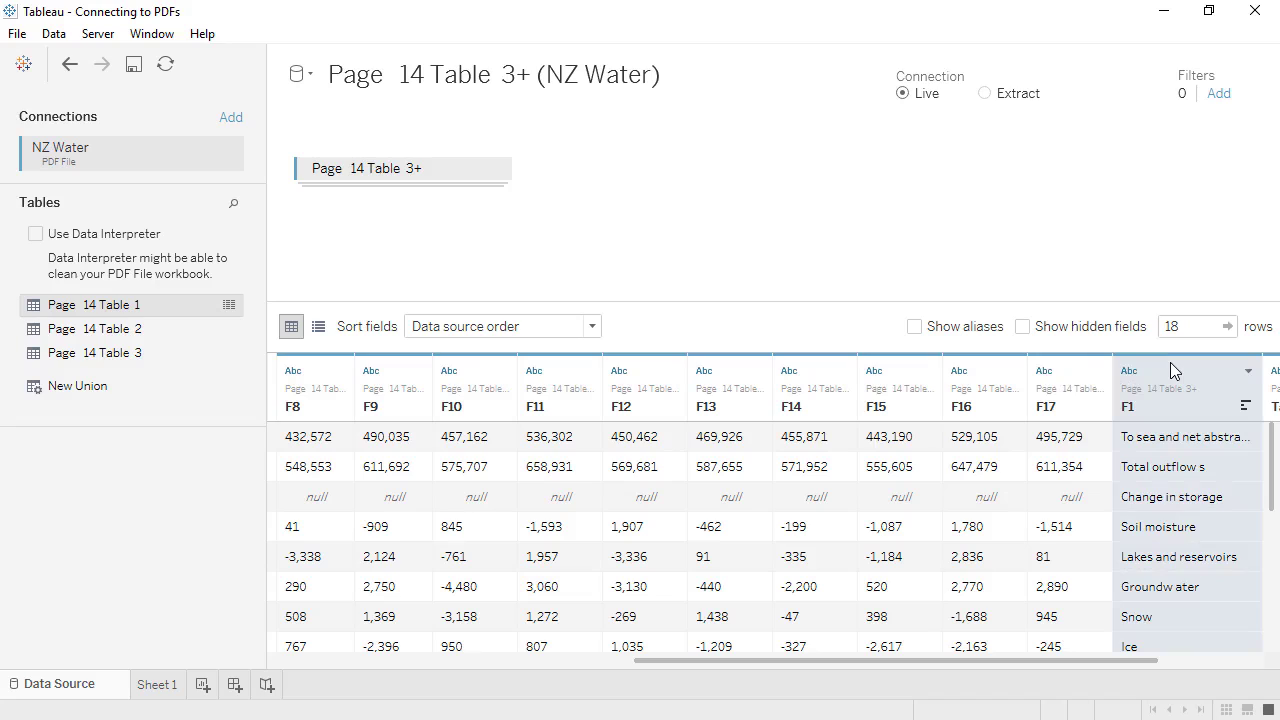
left_click(1248, 373)
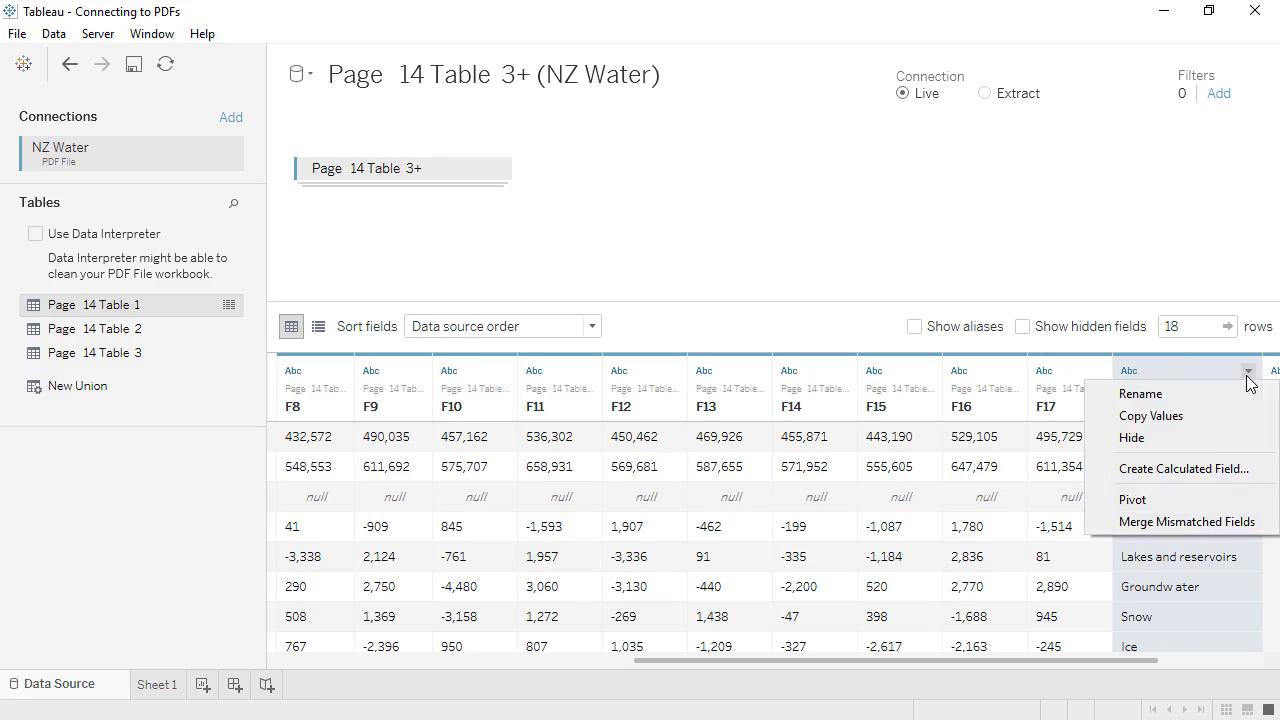
left_click(1233, 524)
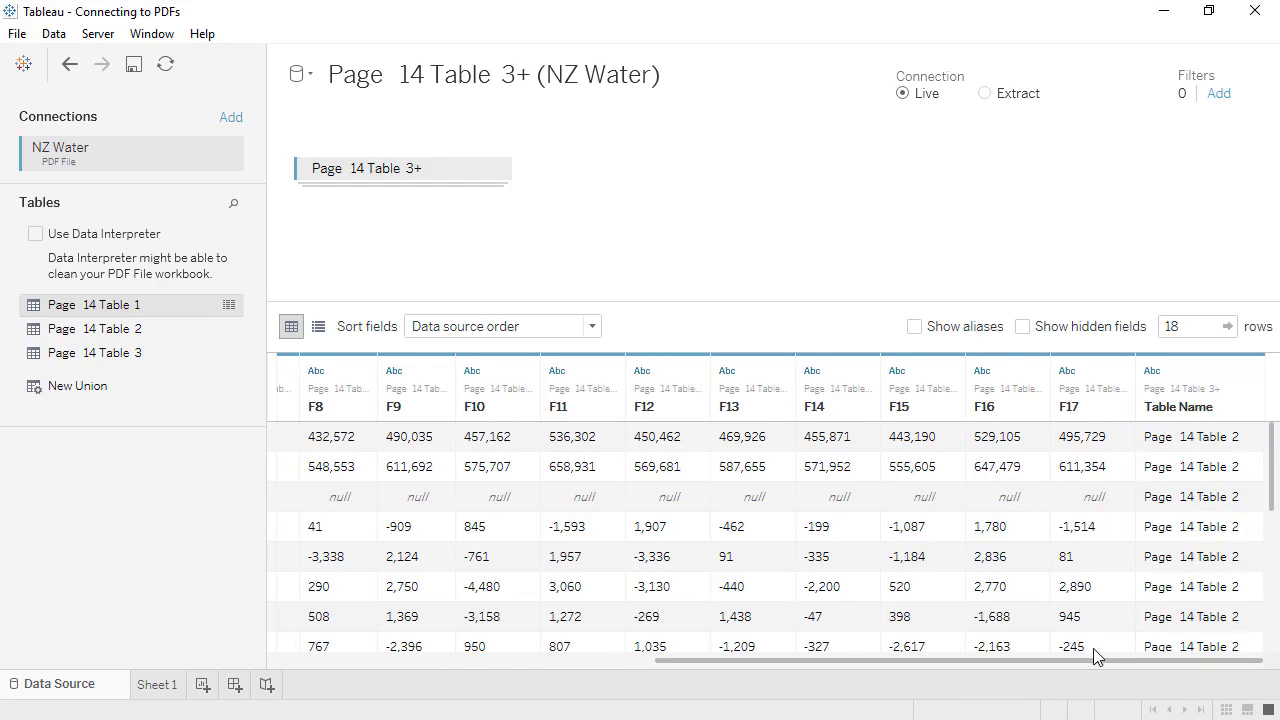
left_click_drag(1063, 664, 592, 685)
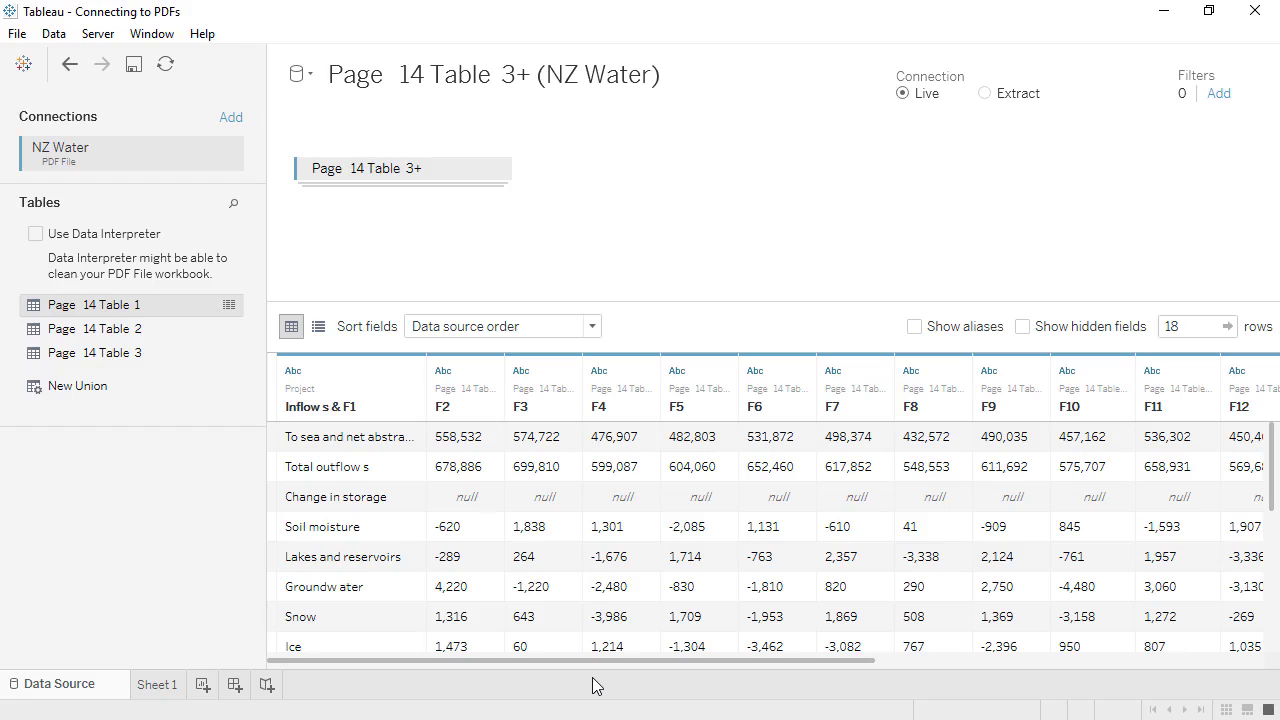
double_click(380, 408)
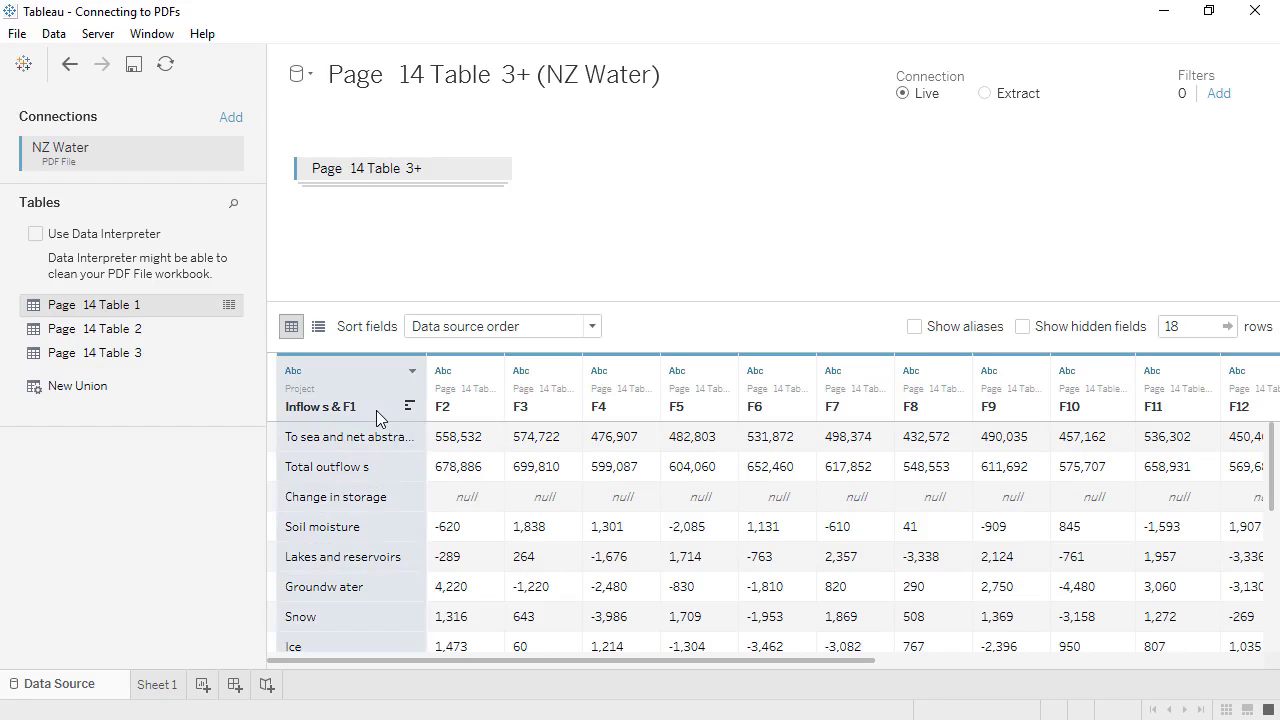
type("Water Sources")
key("Return")
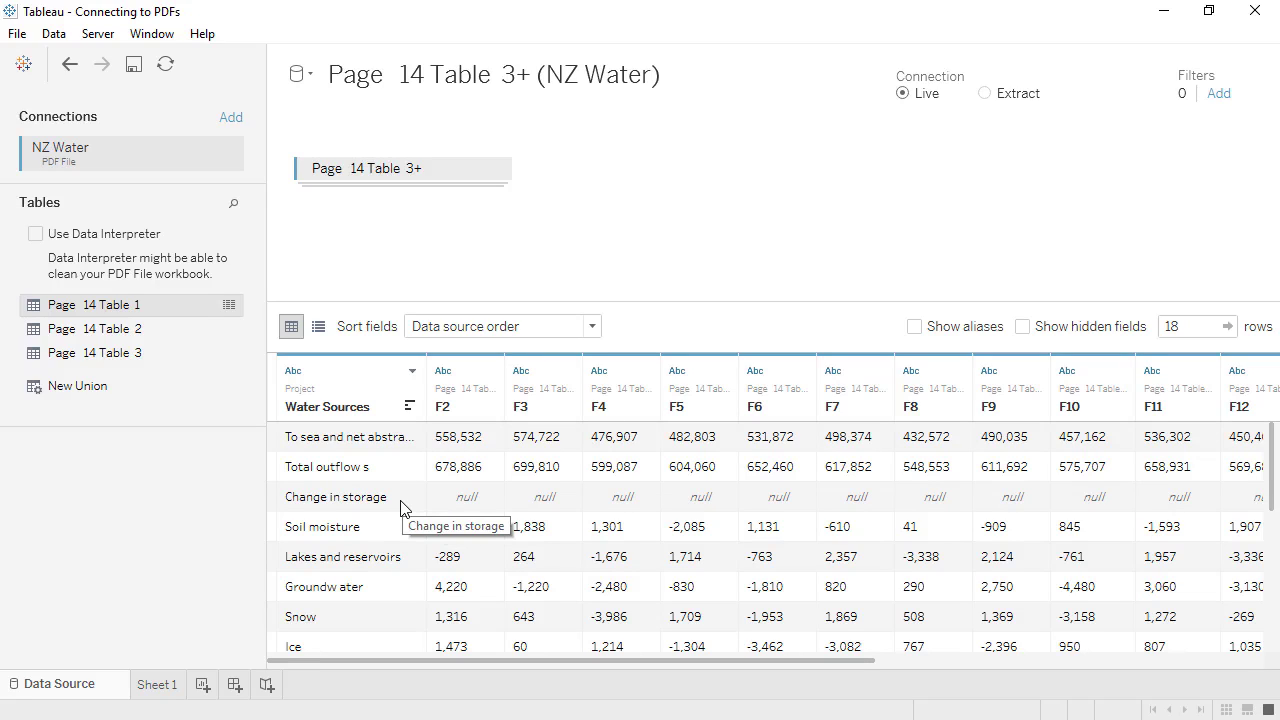
scroll(403, 508, "down", 5)
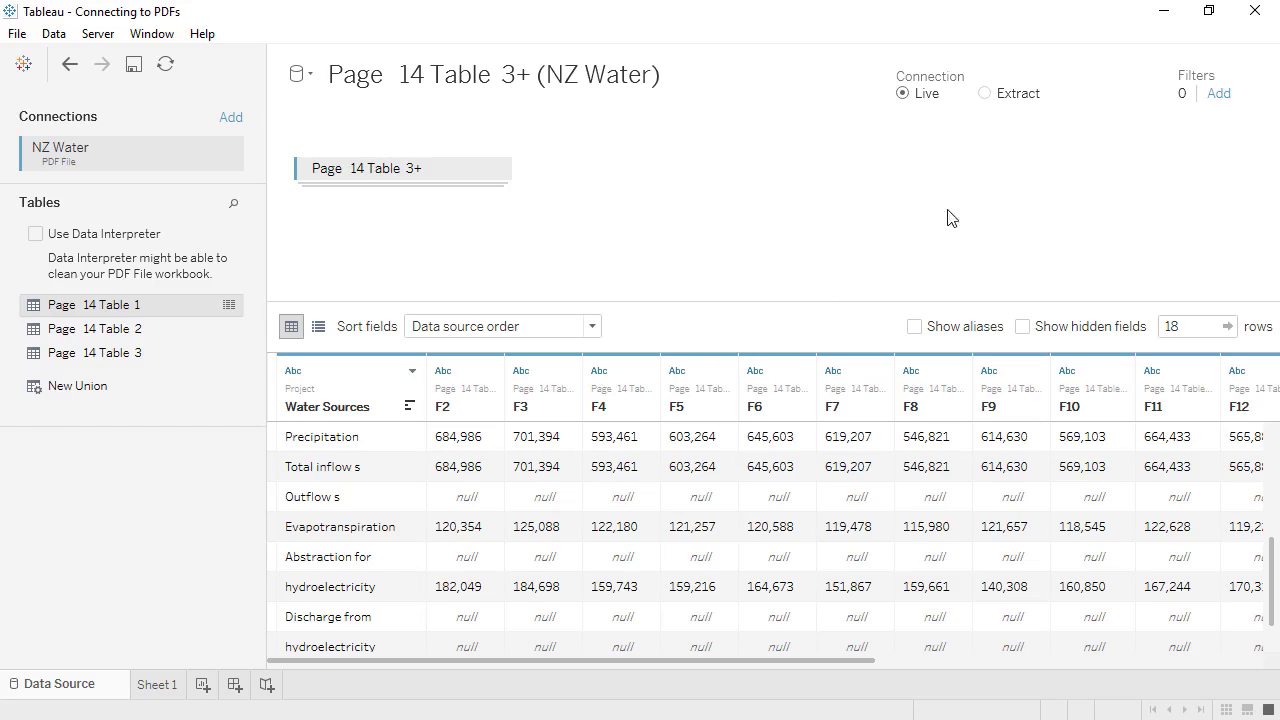
left_click(1219, 95)
left_click(455, 418)
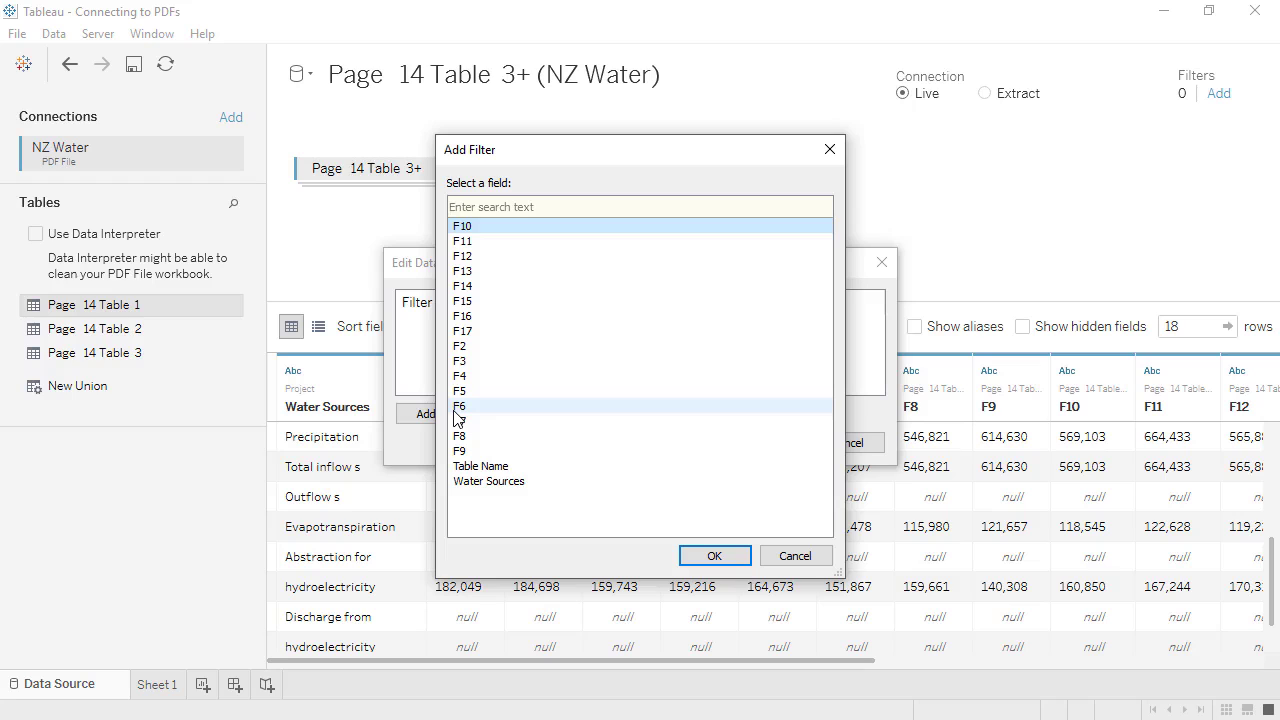
left_click(747, 558)
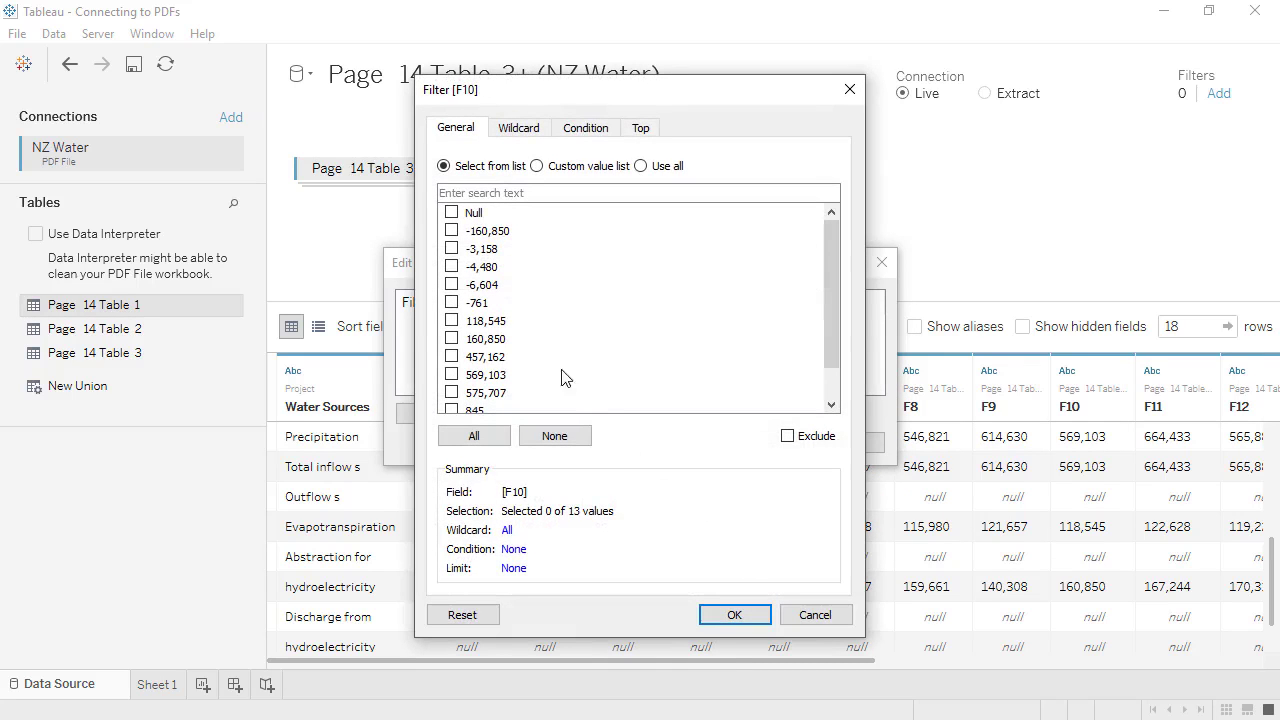
left_click(452, 214)
left_click(787, 437)
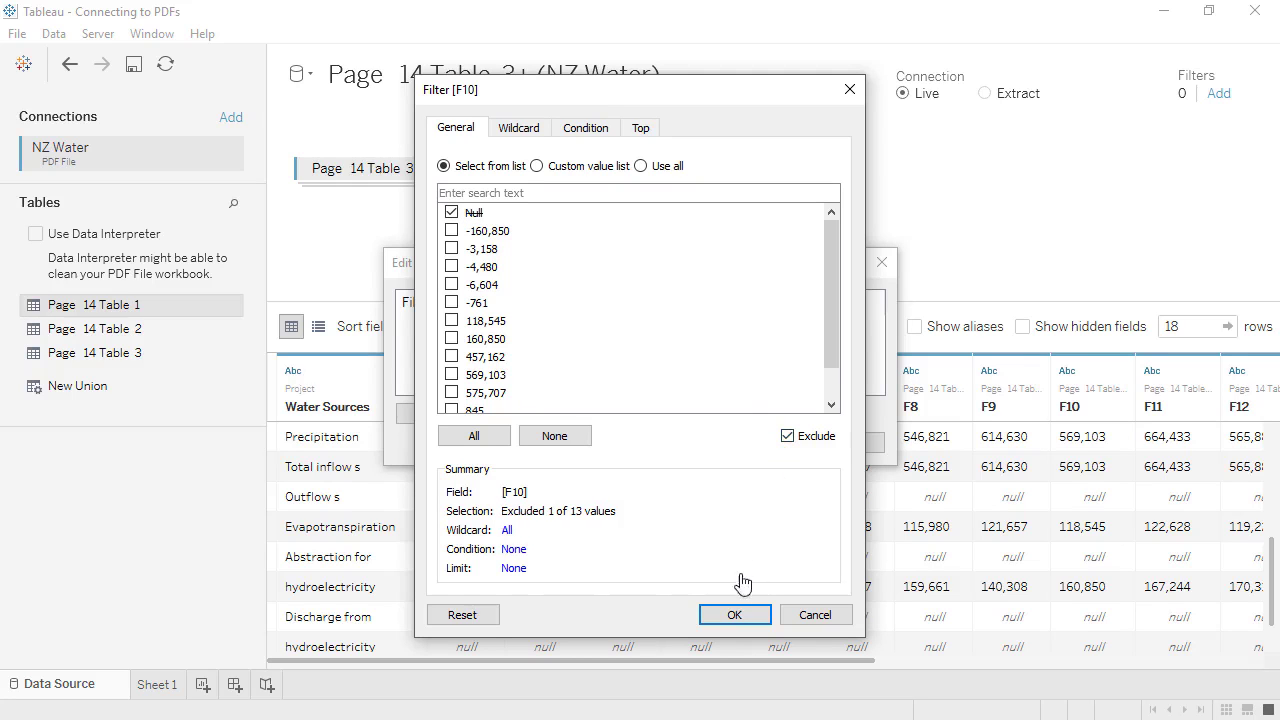
left_click(735, 614)
left_click(766, 443)
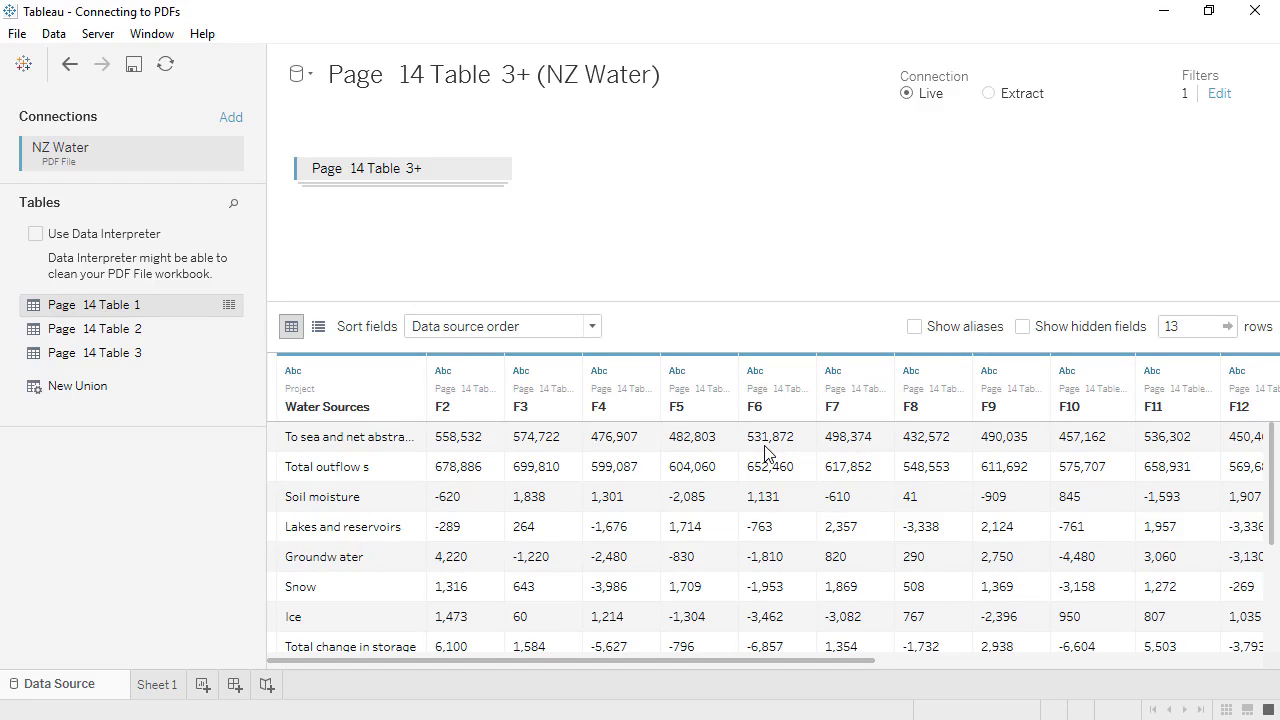
left_click(70, 68)
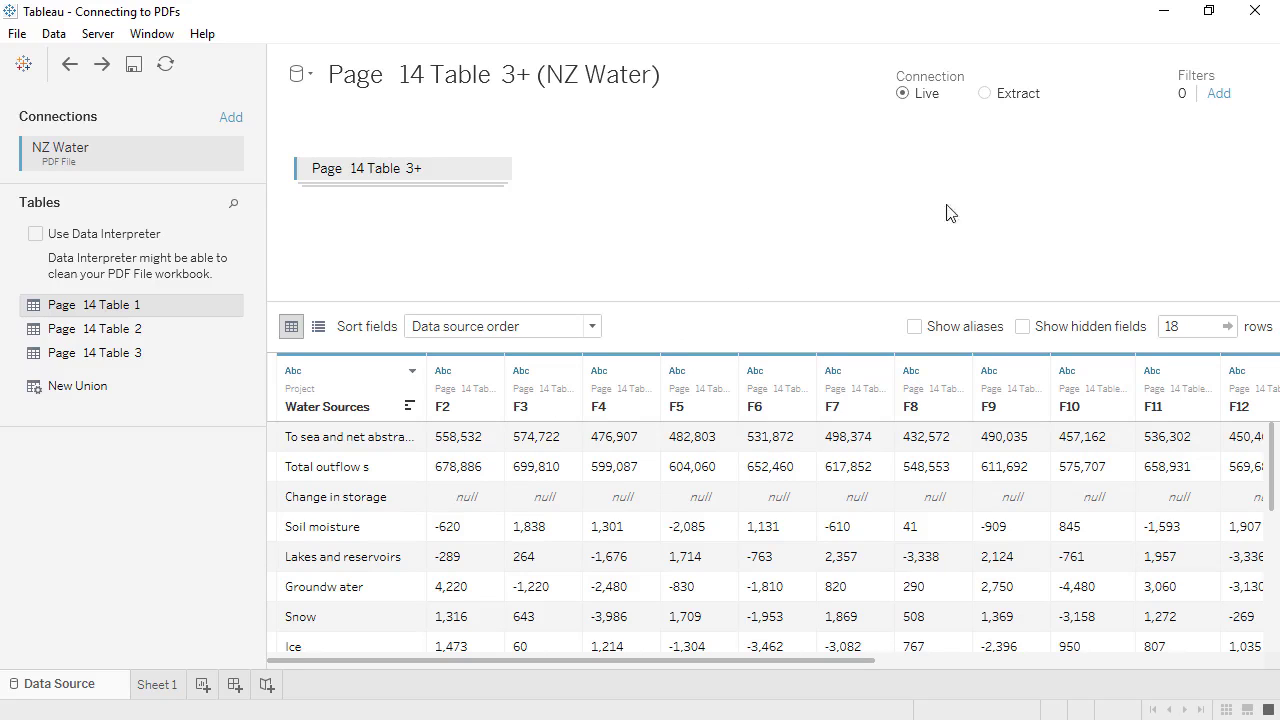
Step: Add a new data source filter on the Water Sources field
left_click(1219, 94)
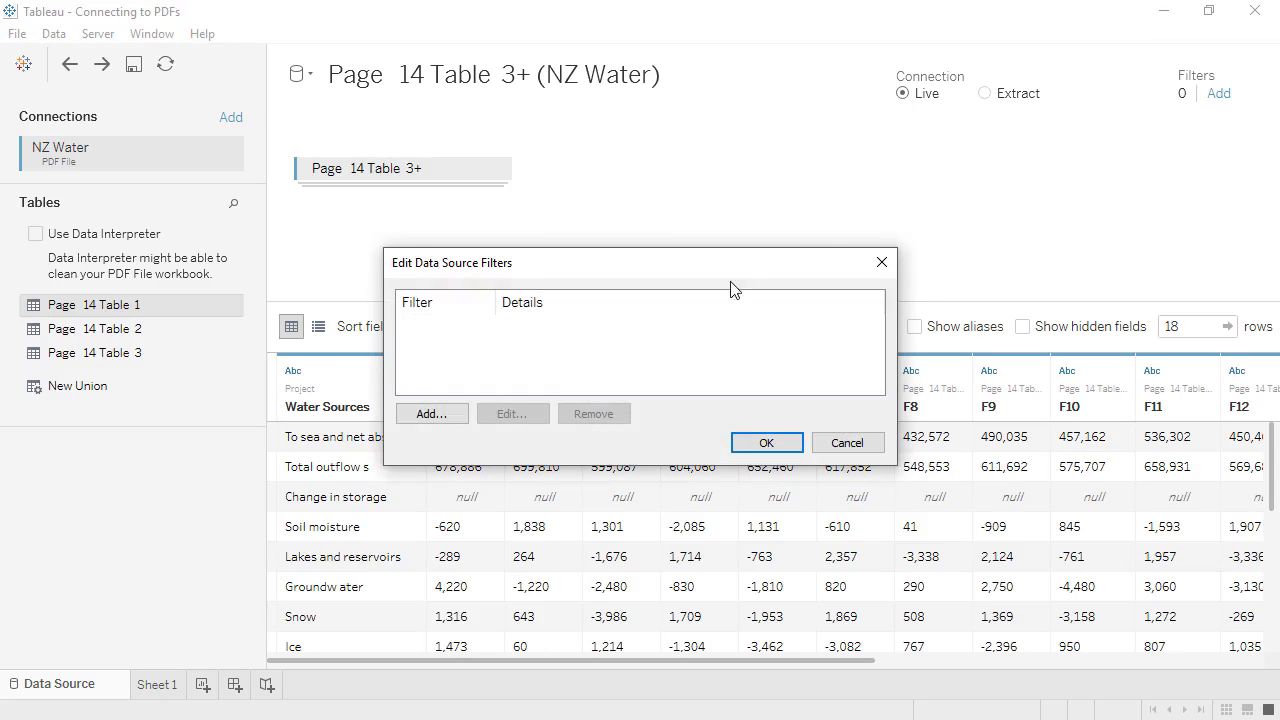
left_click(430, 414)
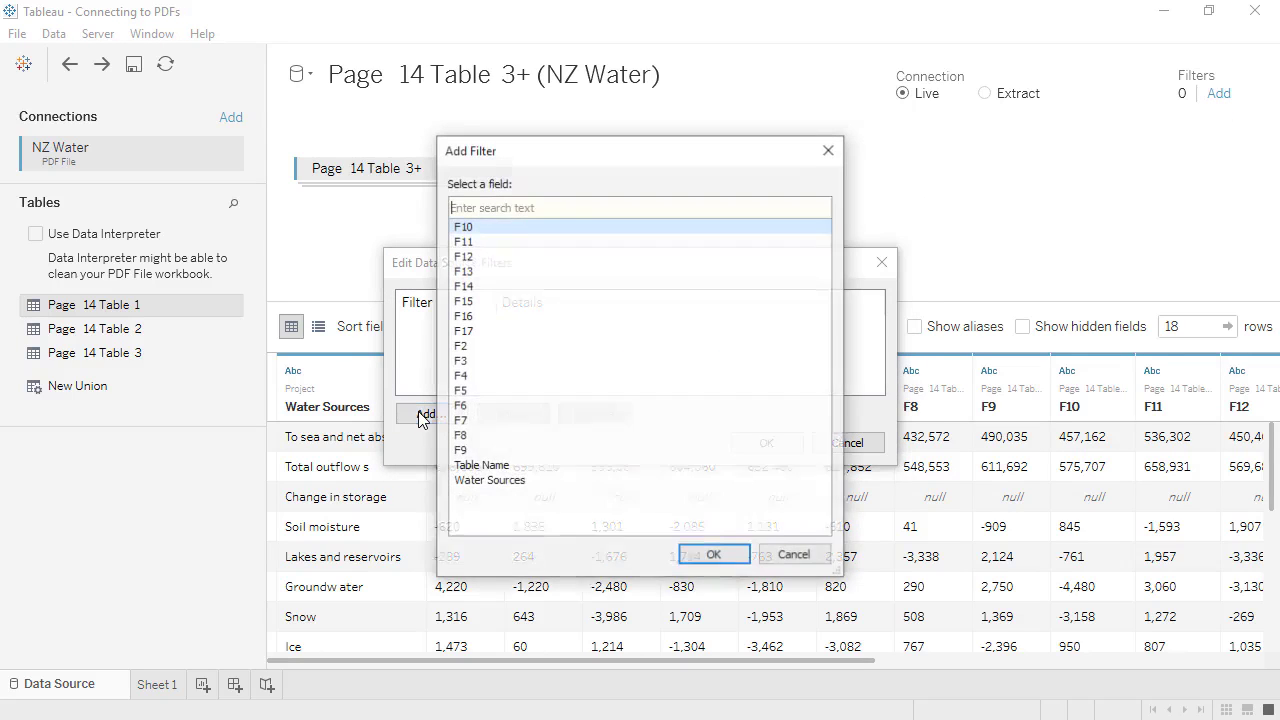
left_click(489, 485)
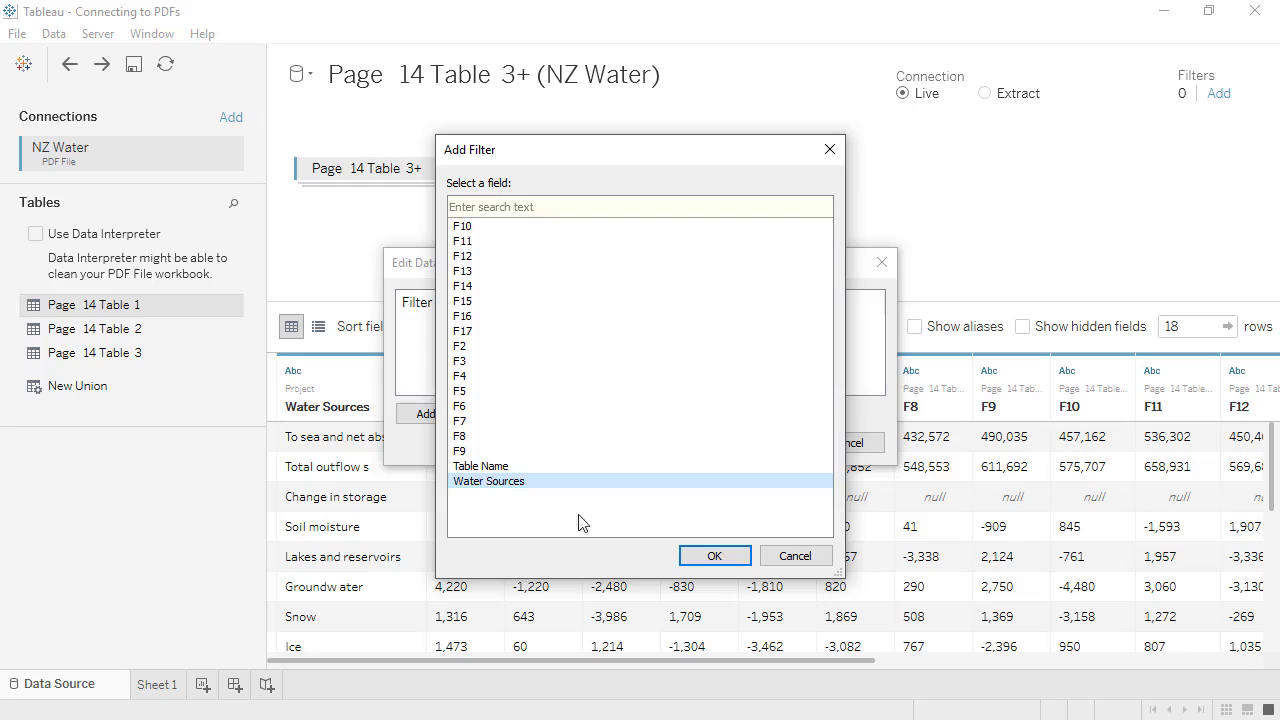
left_click(697, 556)
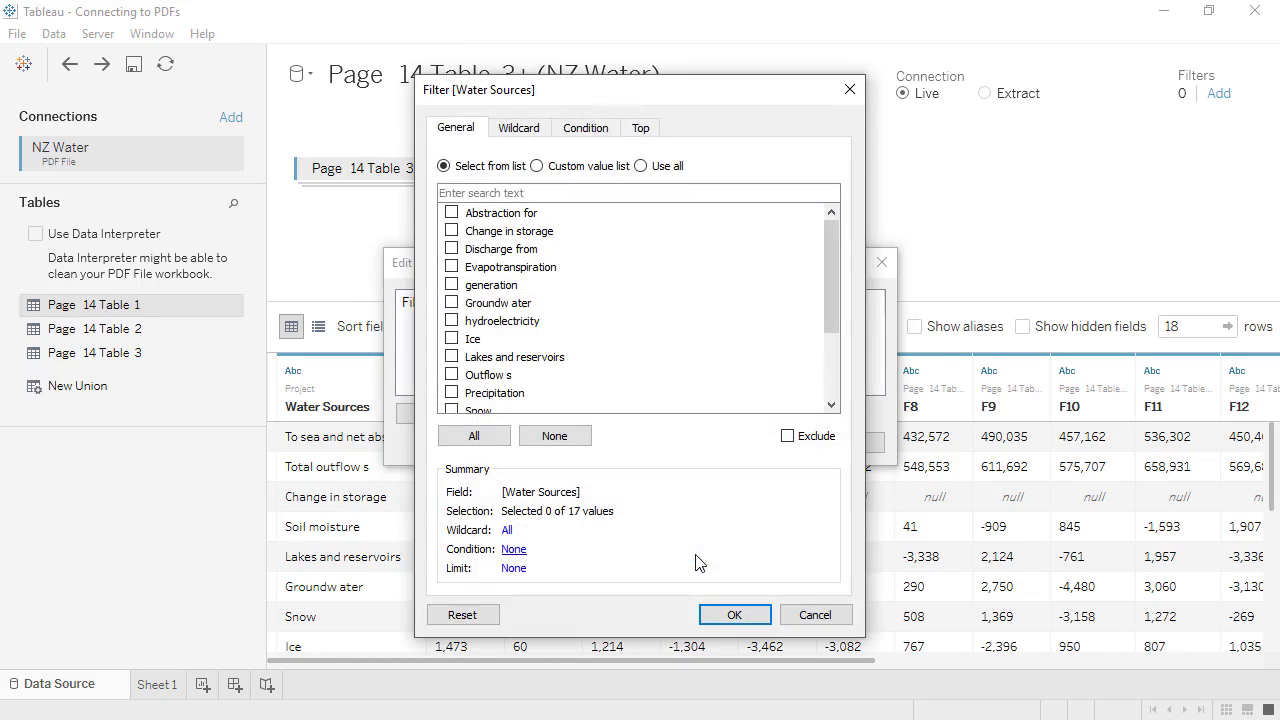
Step: Exclude Abstraction for, Change in storage, Outflow s and the three Total rows, keeping 10 of 17
left_click(452, 213)
left_click(452, 231)
left_click(451, 375)
scroll(451, 378, "down", 2)
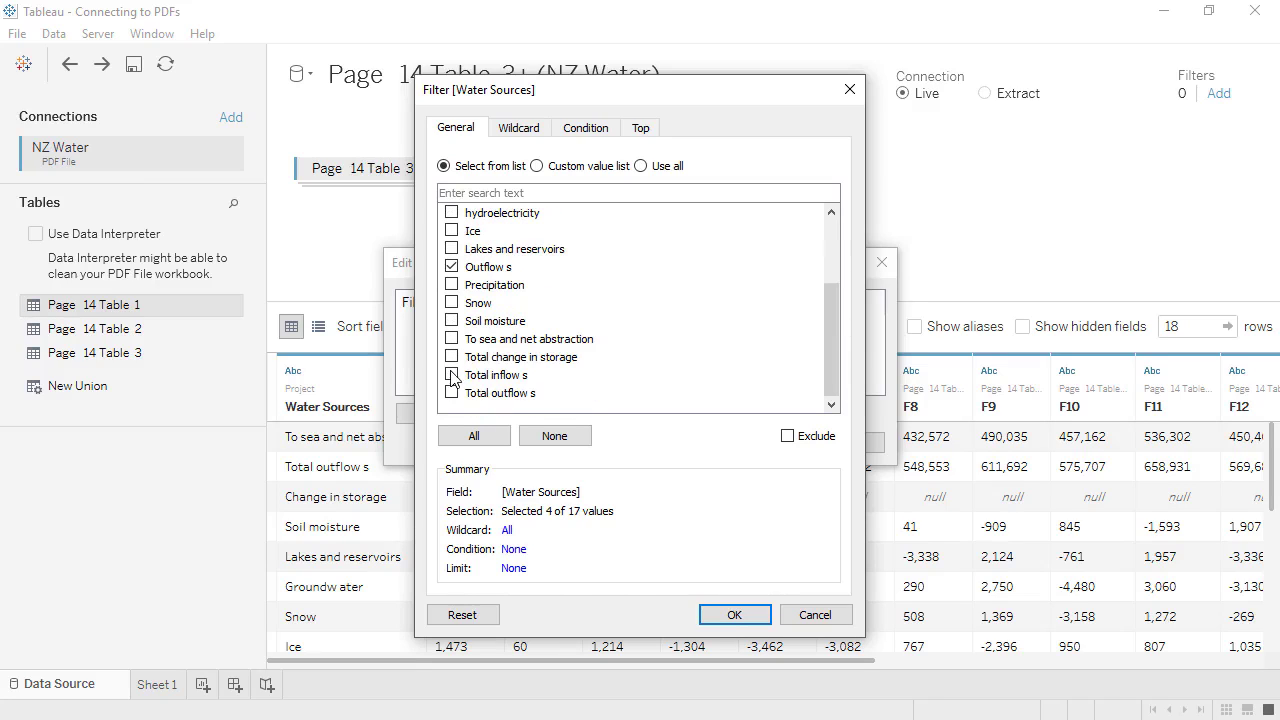
left_click(451, 357)
left_click(451, 375)
left_click(452, 395)
left_click(787, 437)
left_click(734, 614)
left_click(764, 450)
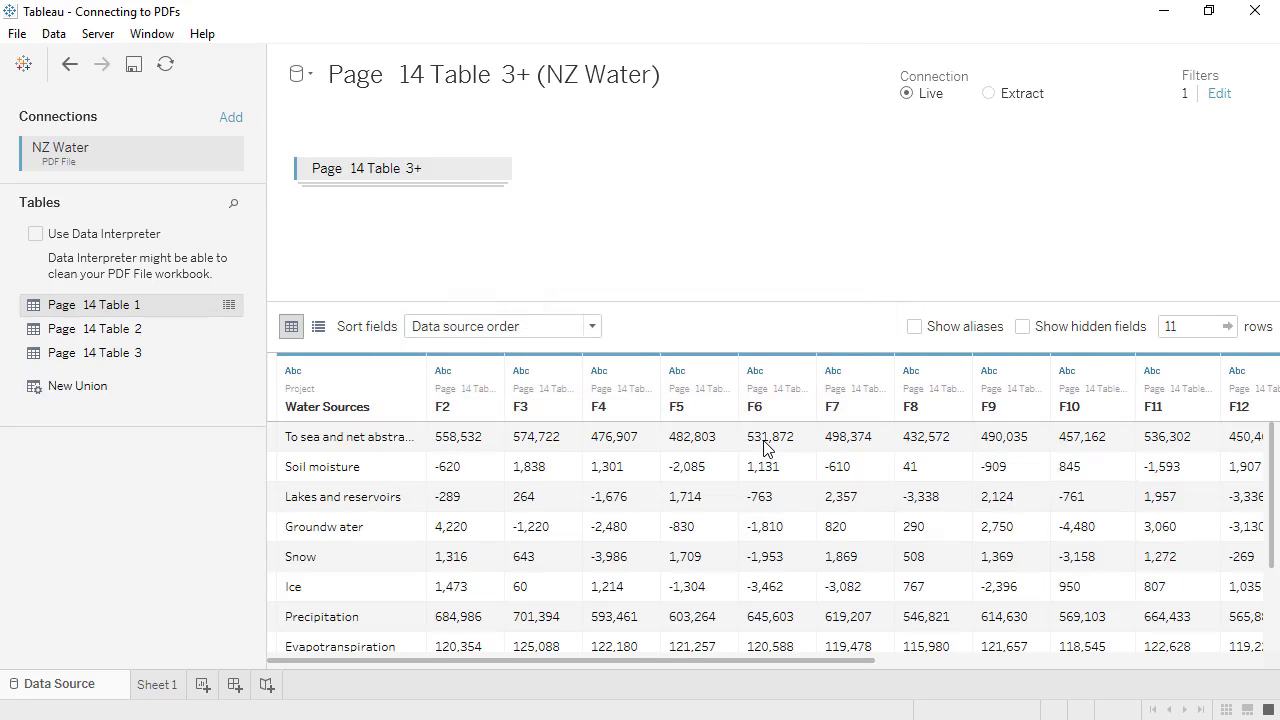
Step: Rename the F2 through F17 column headers to the years 1995 through 2010
scroll(764, 450, "down", 3)
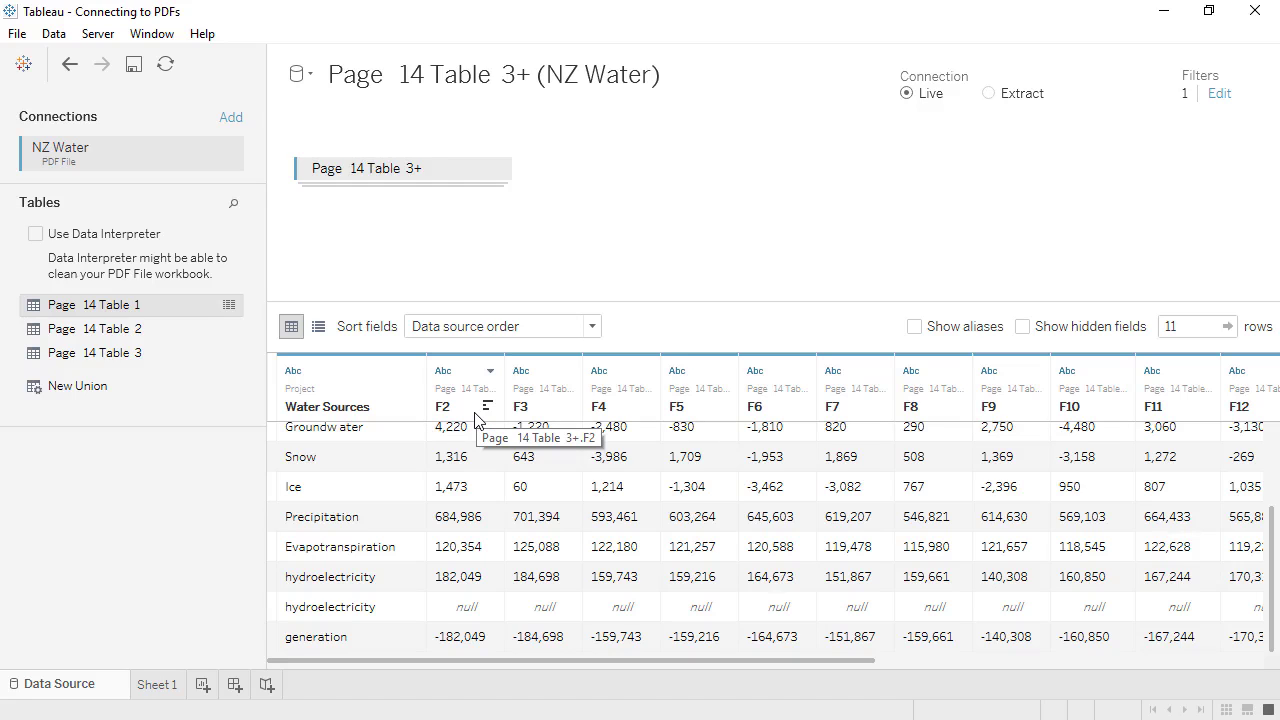
double_click(475, 420)
type("1995")
key("Tab")
type("1996")
key("Tab")
type("1997\t1998\t1999\t2000\t2001\t2002\t2003\t2004\t2005\t2006\t2007\t2008")
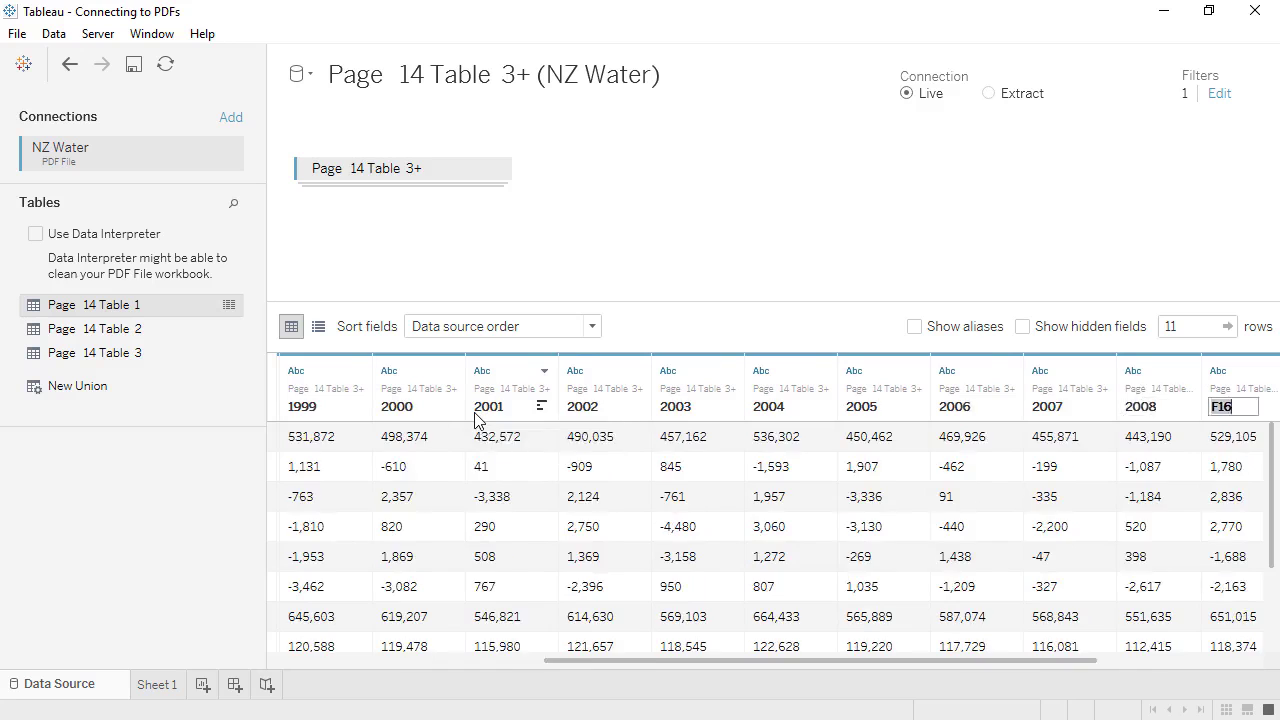
type("\t2009\t2010")
key("Return")
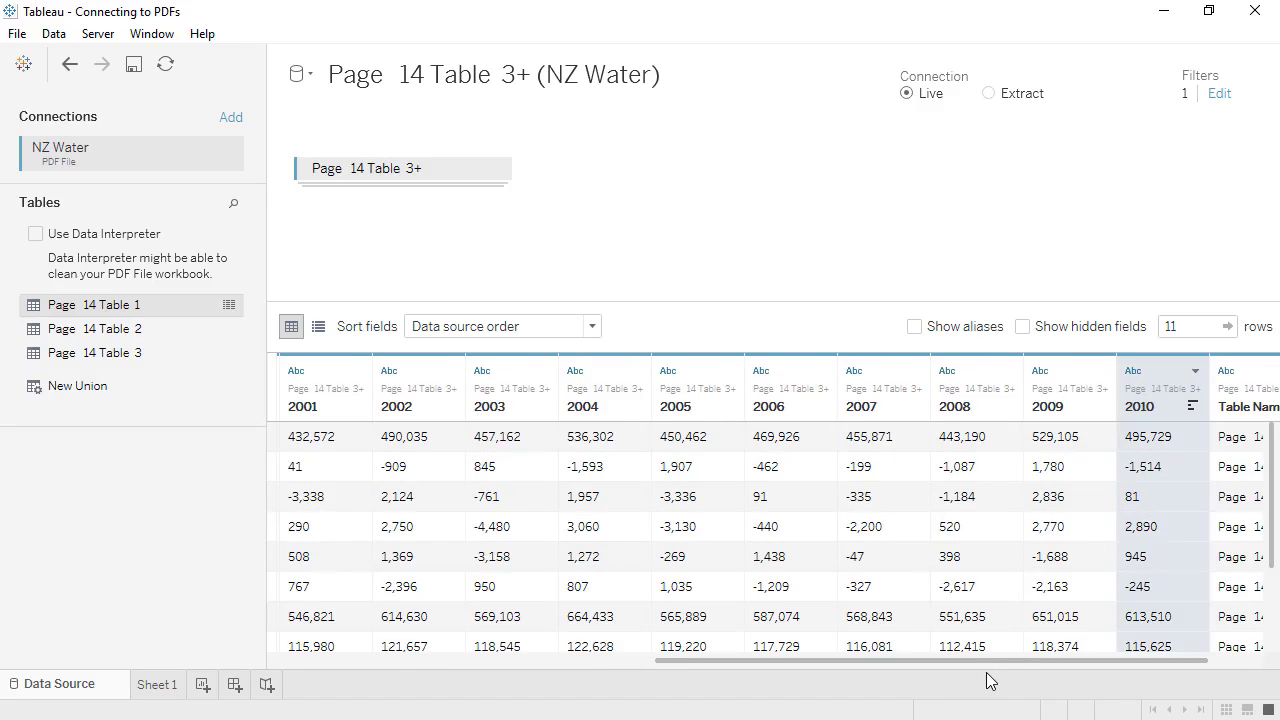
left_click_drag(986, 661, 564, 664)
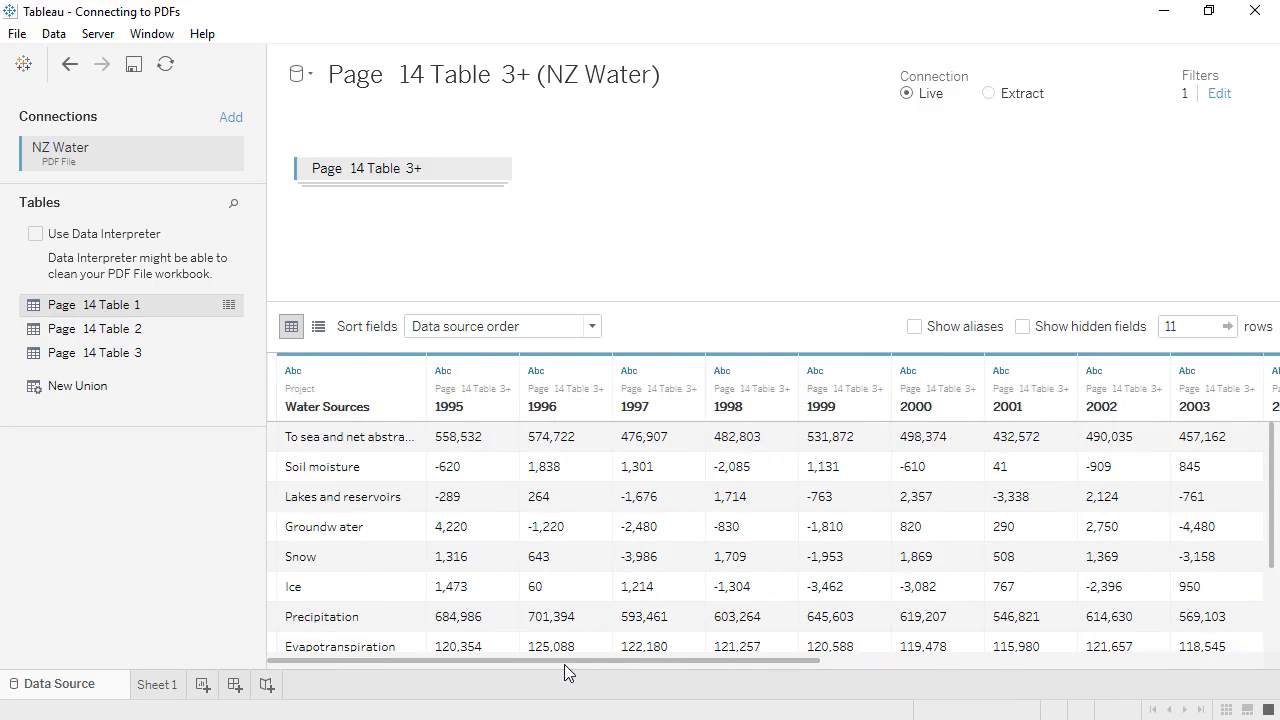
Step: Pivot the 1995–2010 columns into fields named Year and Million Cubic Meters
left_click(475, 373, "shift")
left_click(505, 371)
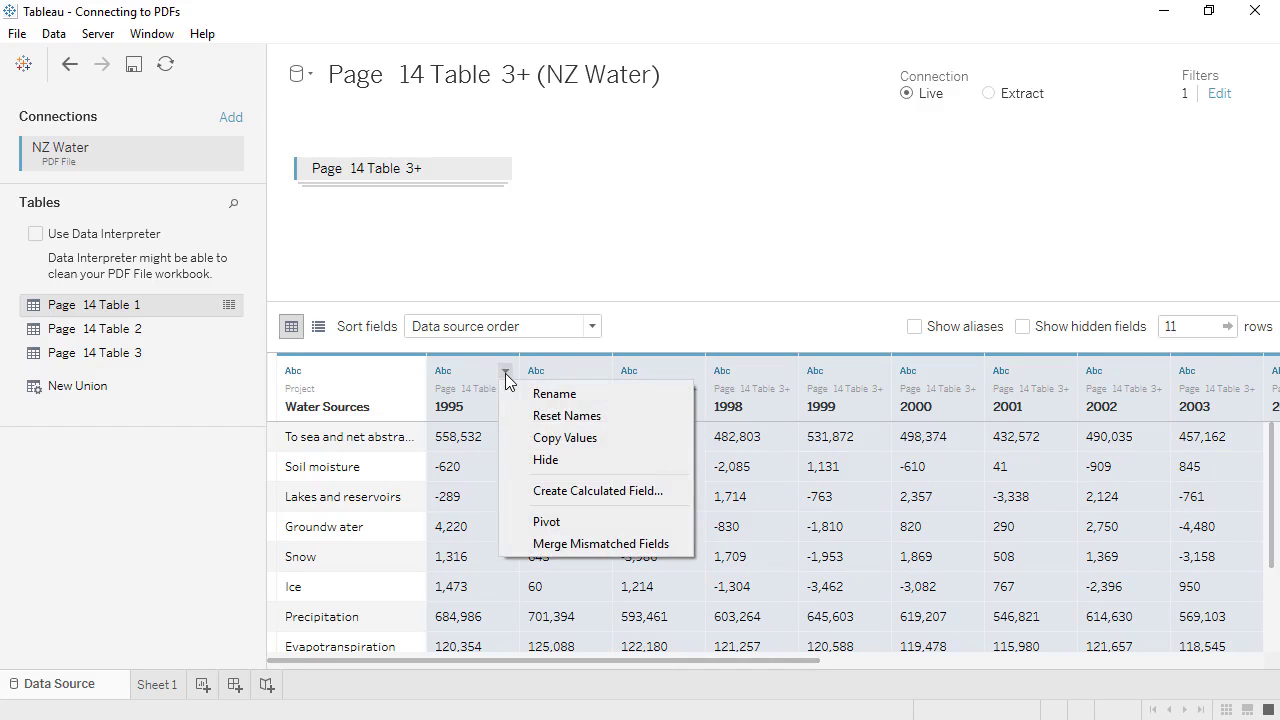
left_click(522, 521)
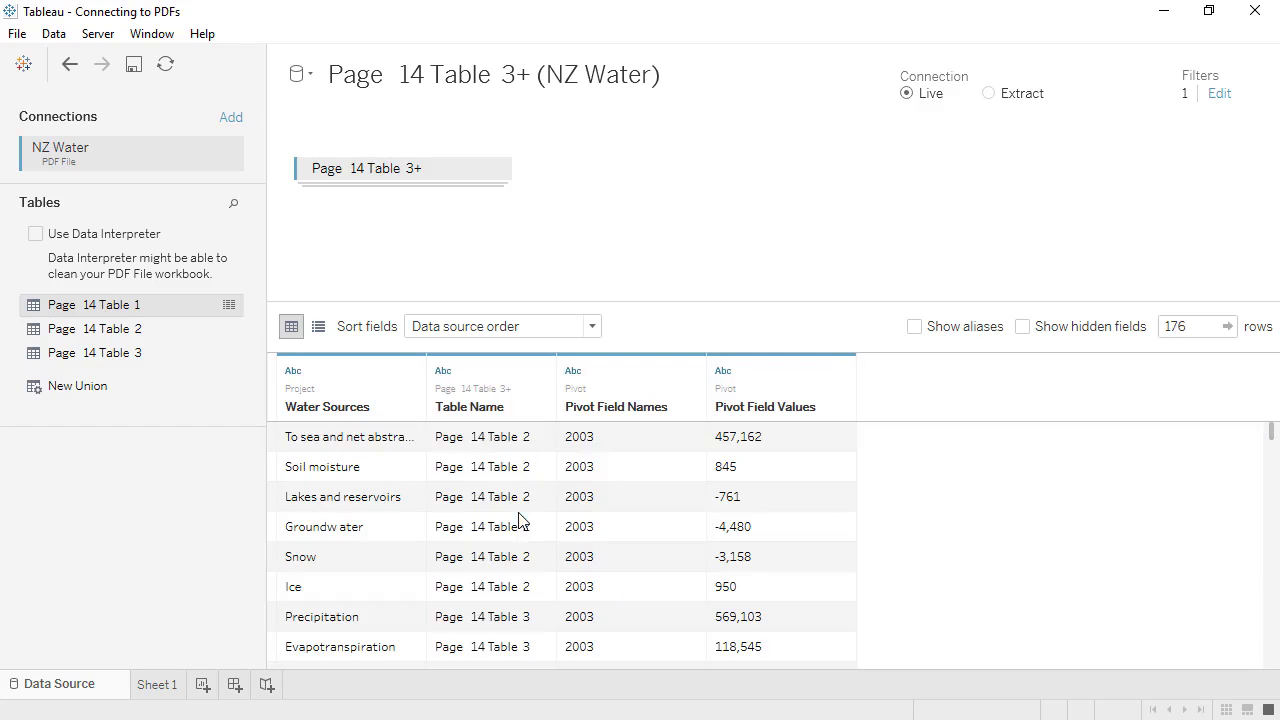
double_click(610, 407)
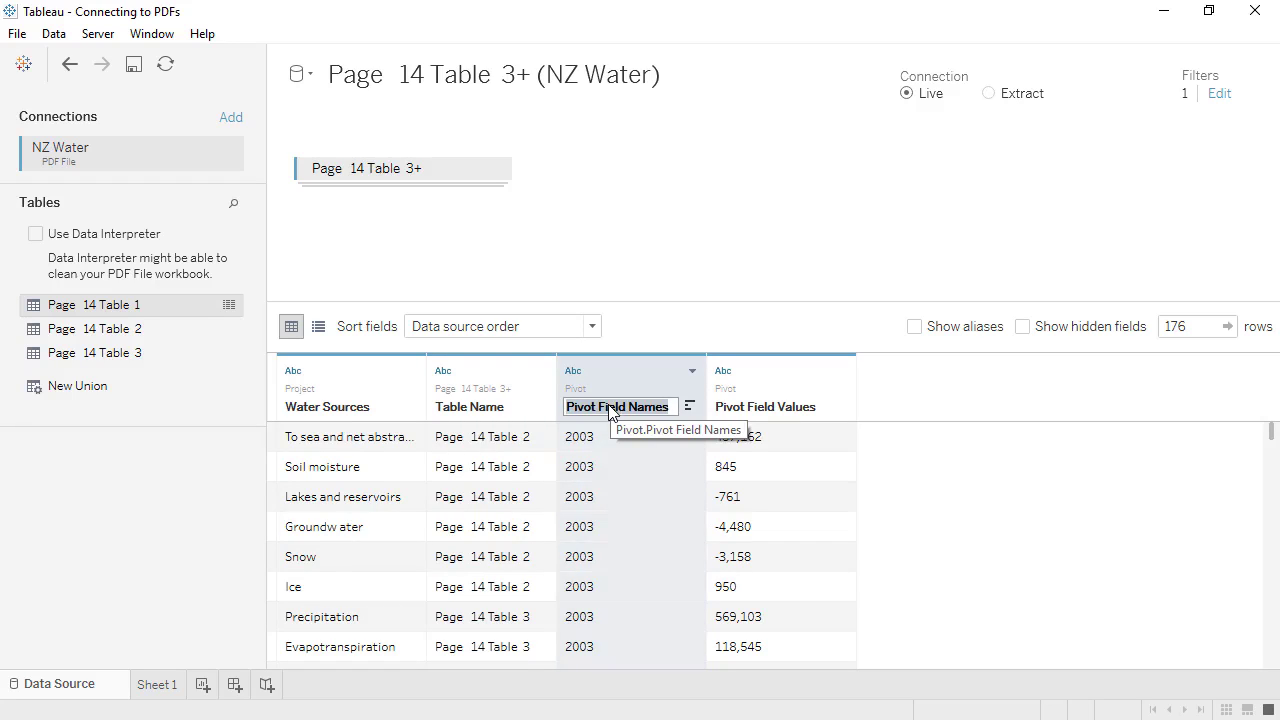
type("Year")
key("Tab")
type("Million Cubic Meters")
key("Return")
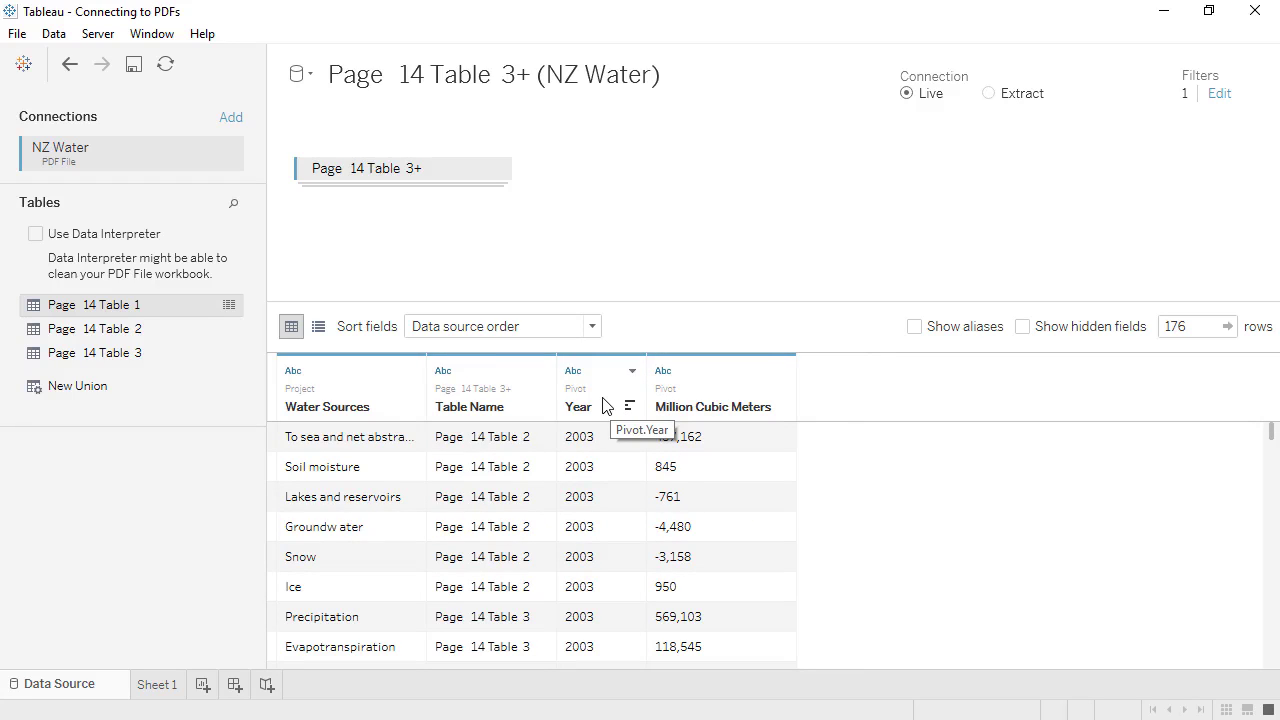
Step: Hide Table Name, make Year a date and Million Cubic Meters a whole number
left_click(542, 370)
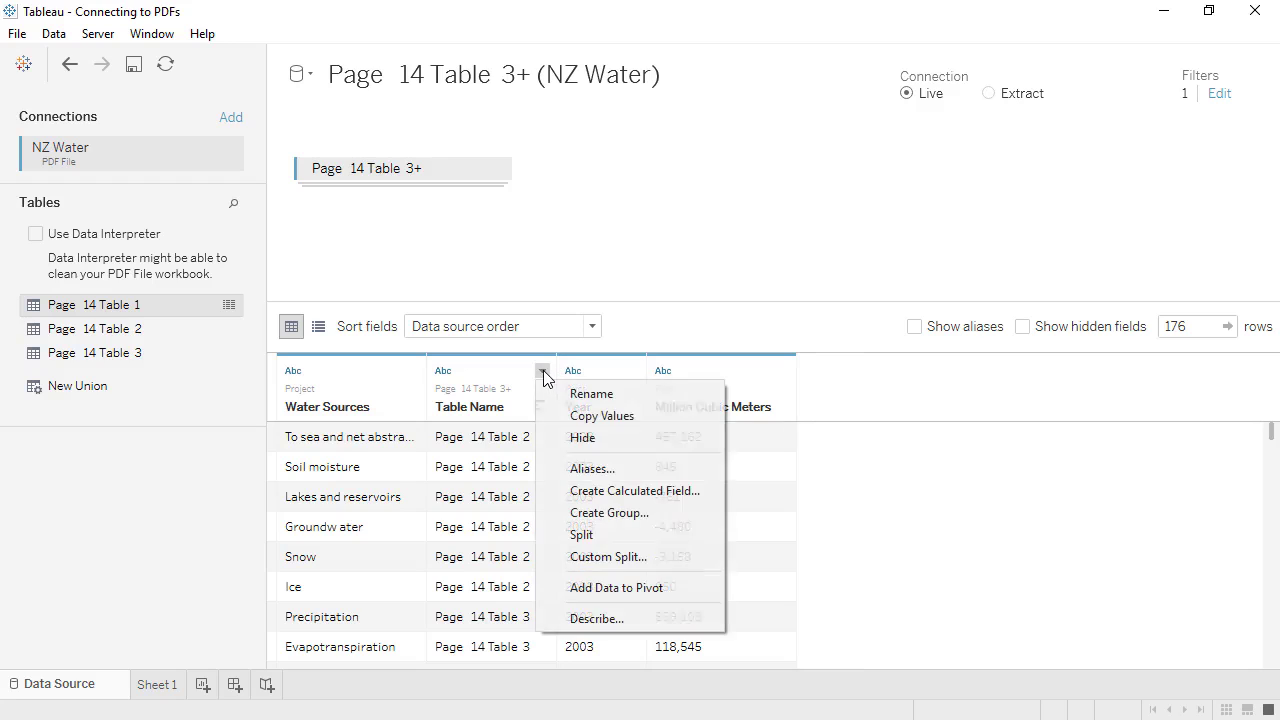
left_click(548, 438)
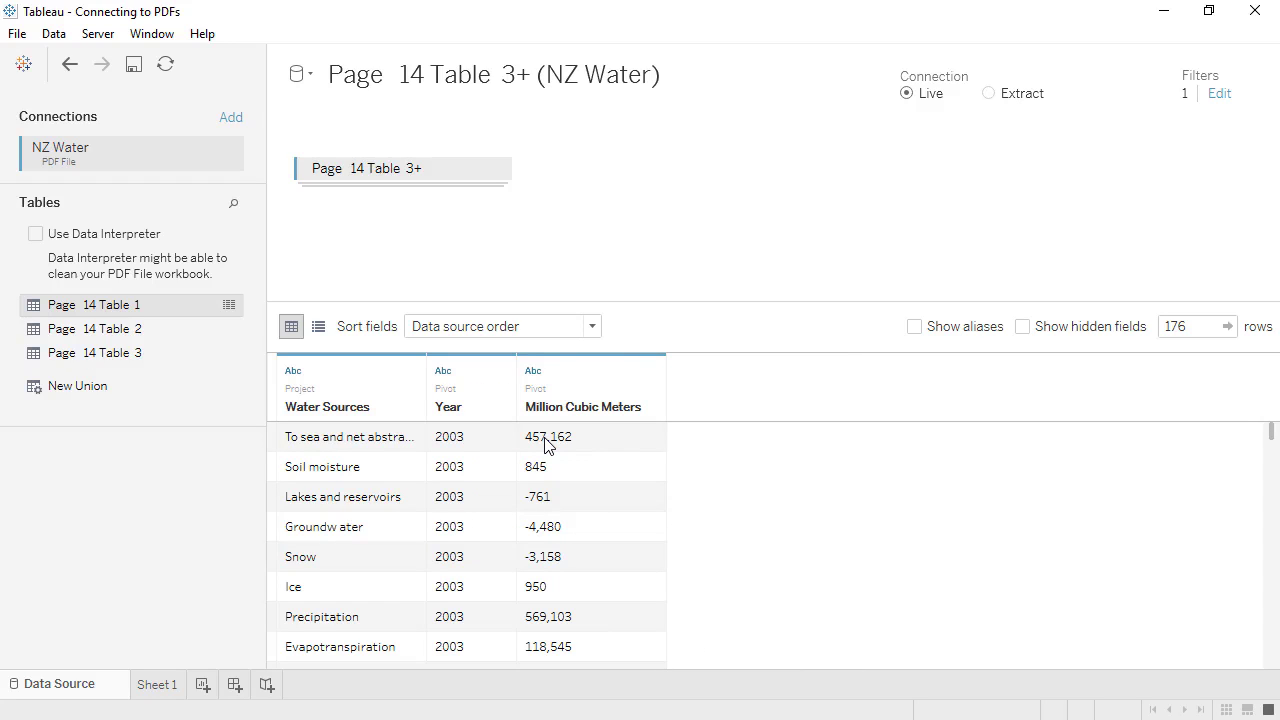
left_click(443, 371)
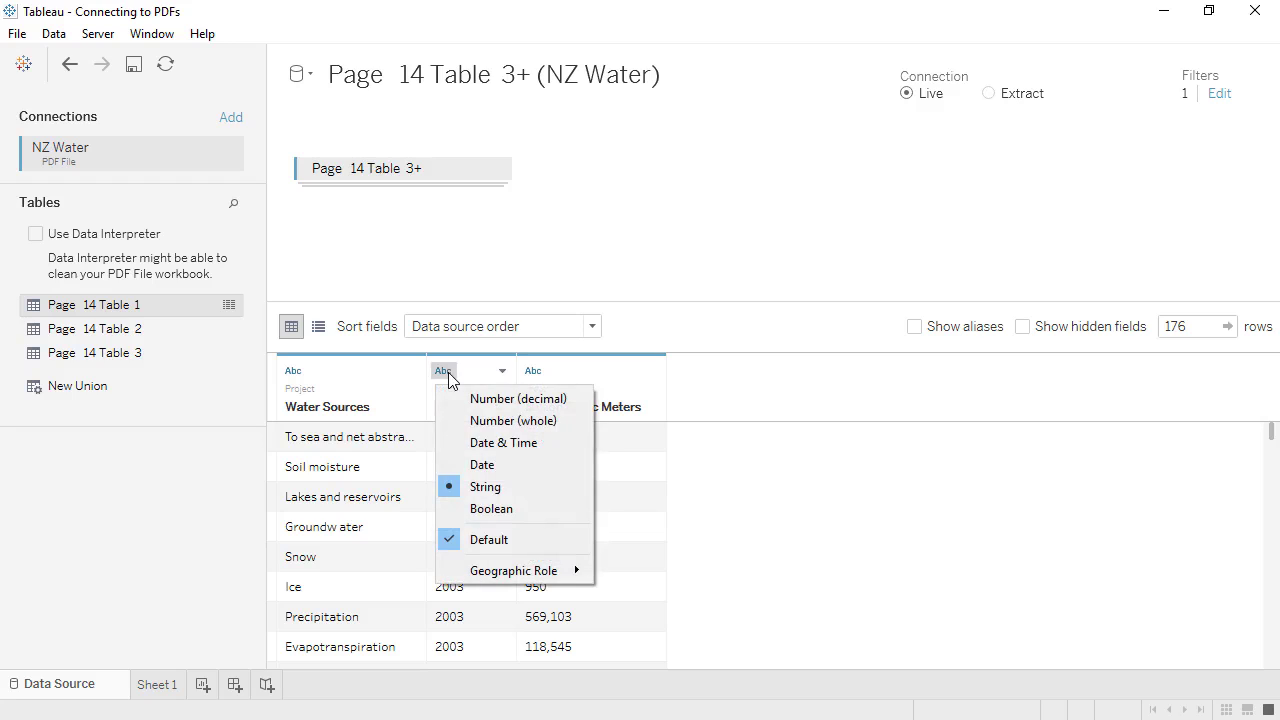
left_click(450, 464)
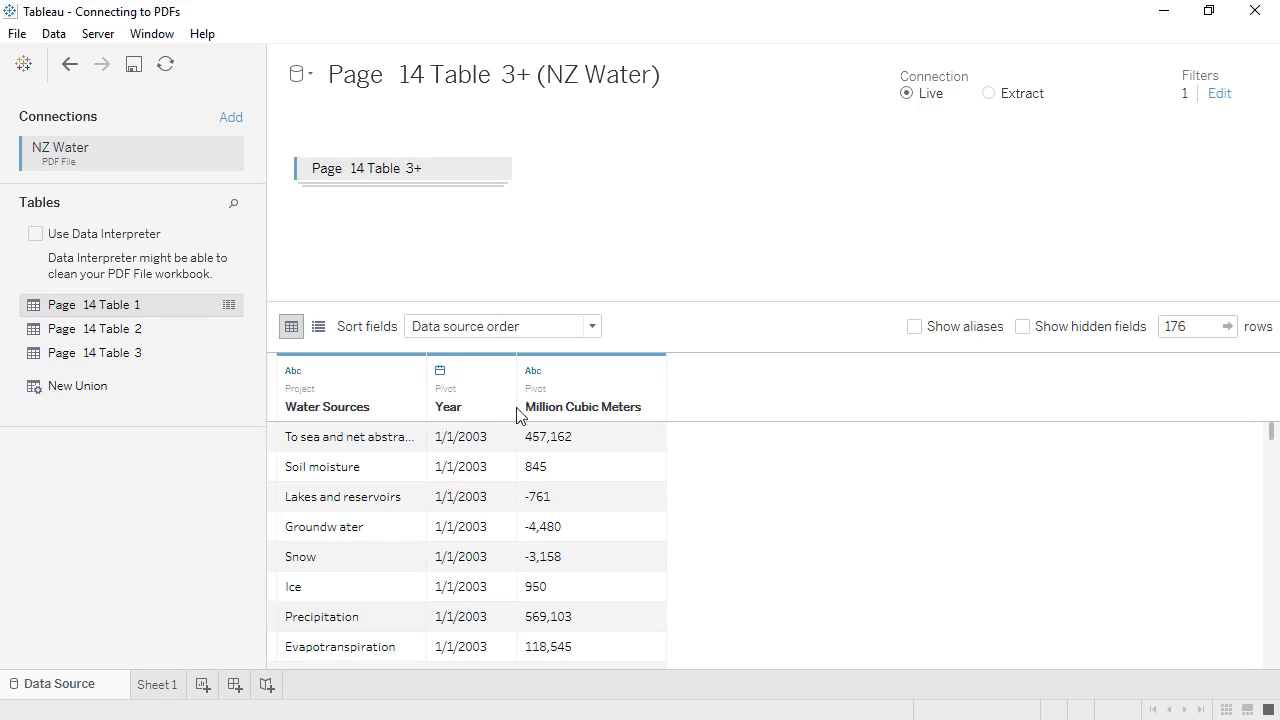
left_click(534, 372)
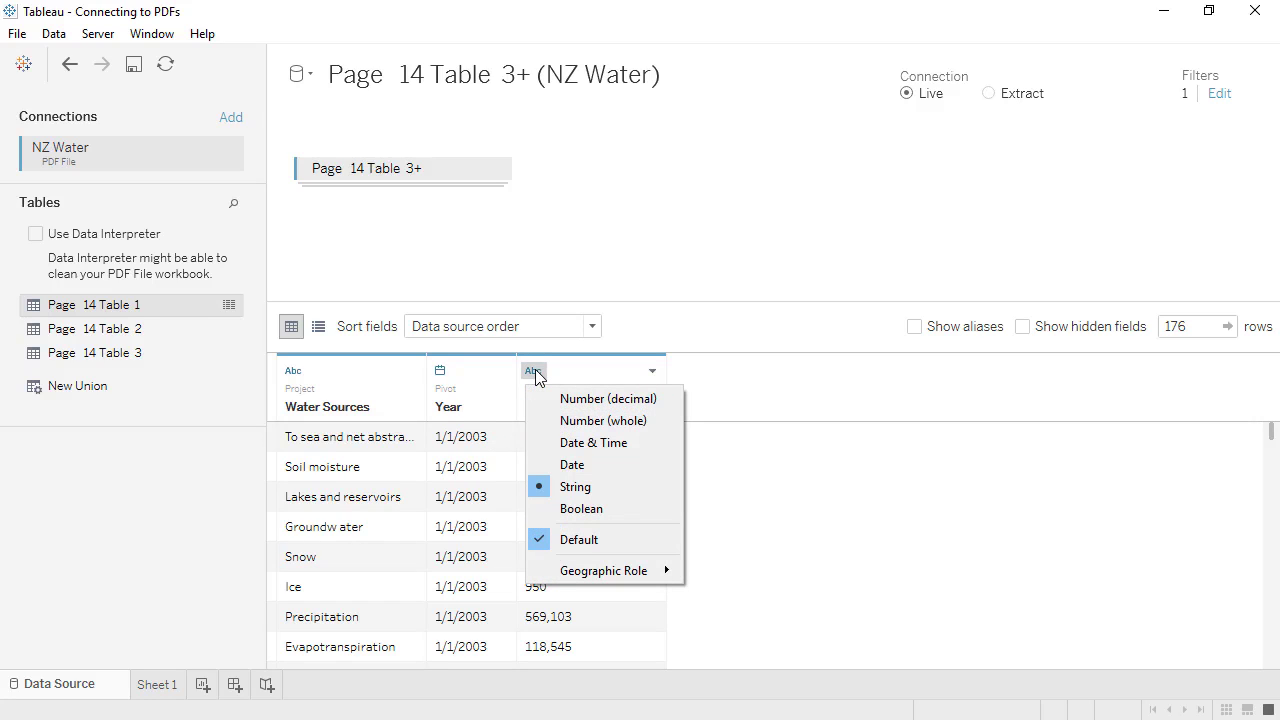
left_click(543, 421)
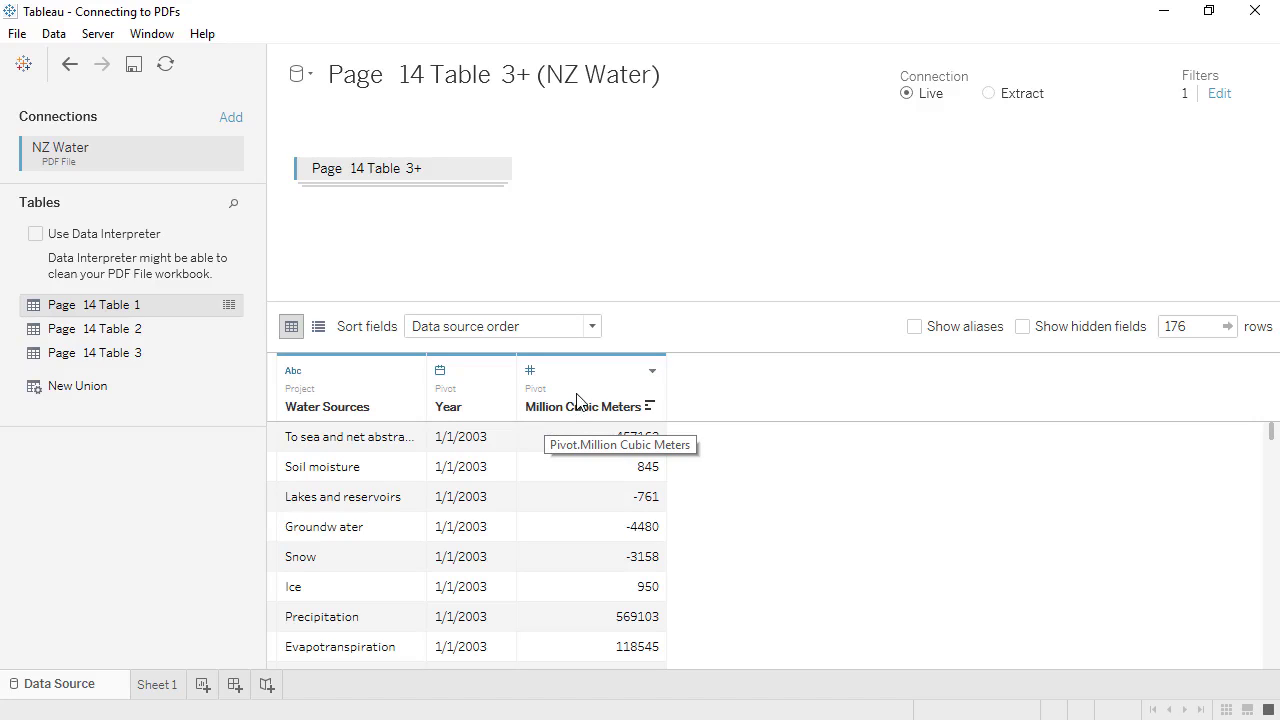
Step: Add a Million Cubic Meters data source filter excluding Null, leaving 160 rows
left_click(1218, 95)
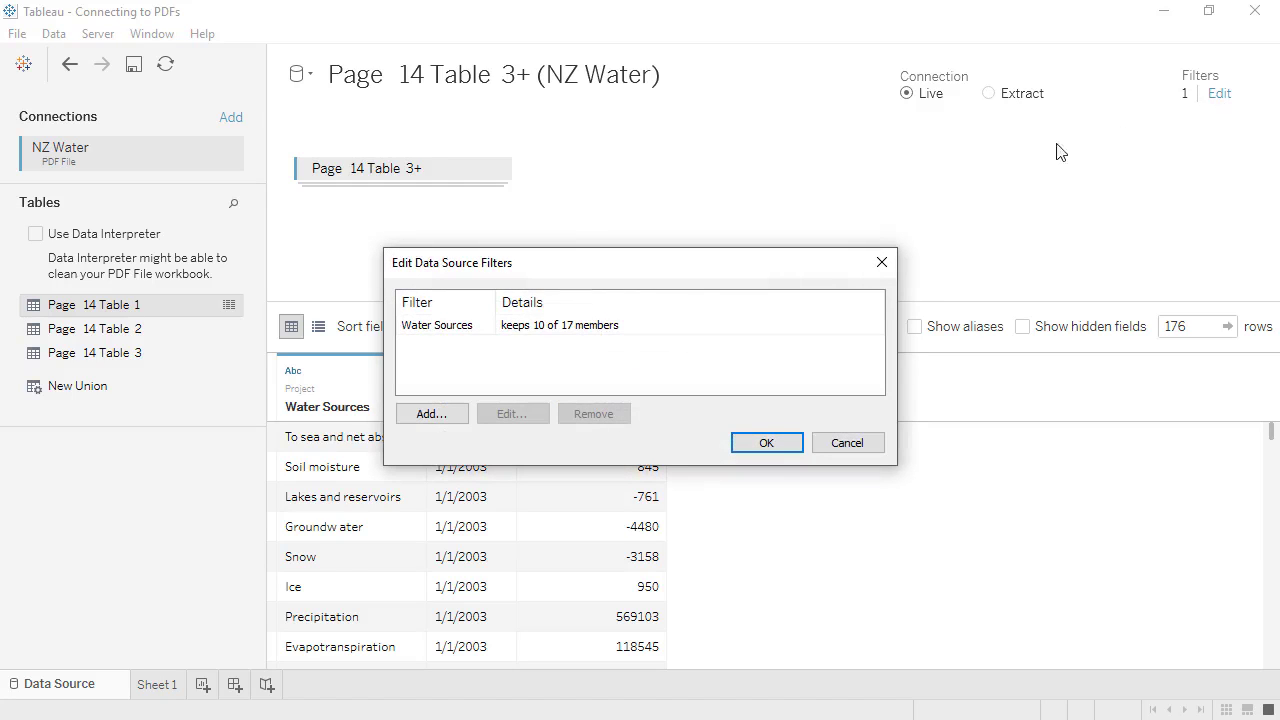
left_click(457, 416)
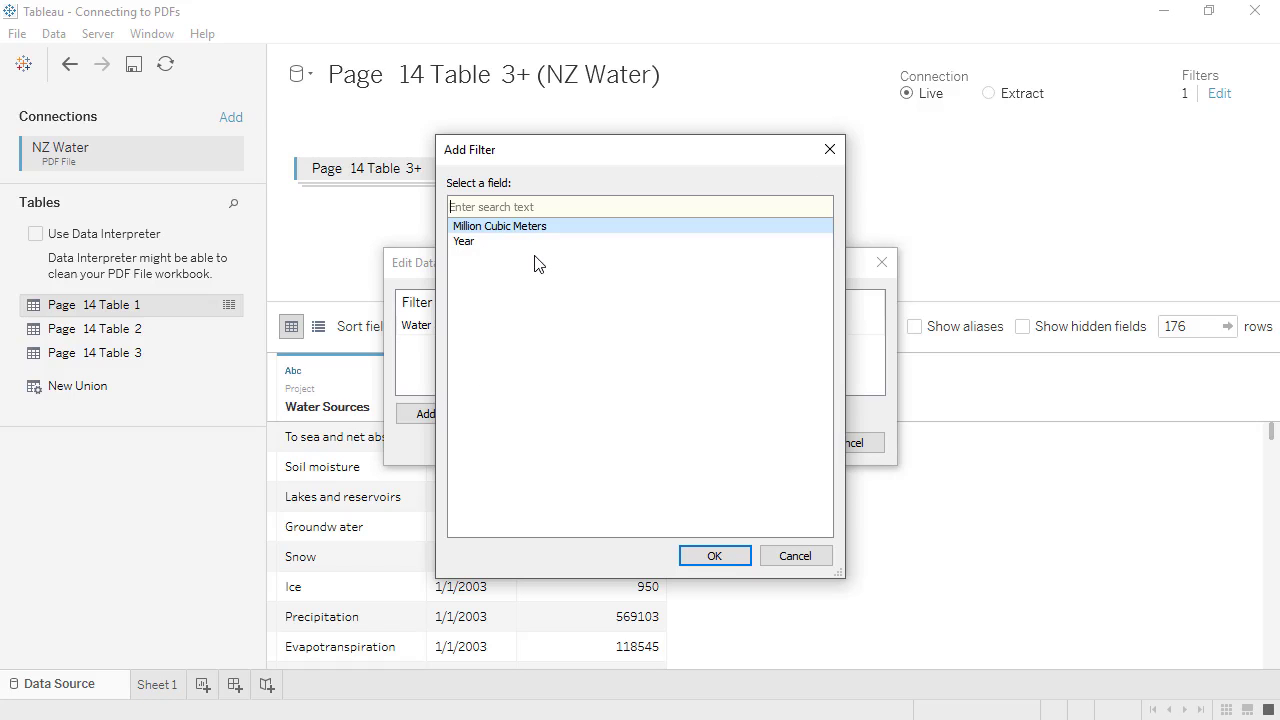
left_click(697, 556)
left_click(452, 213)
left_click(803, 437)
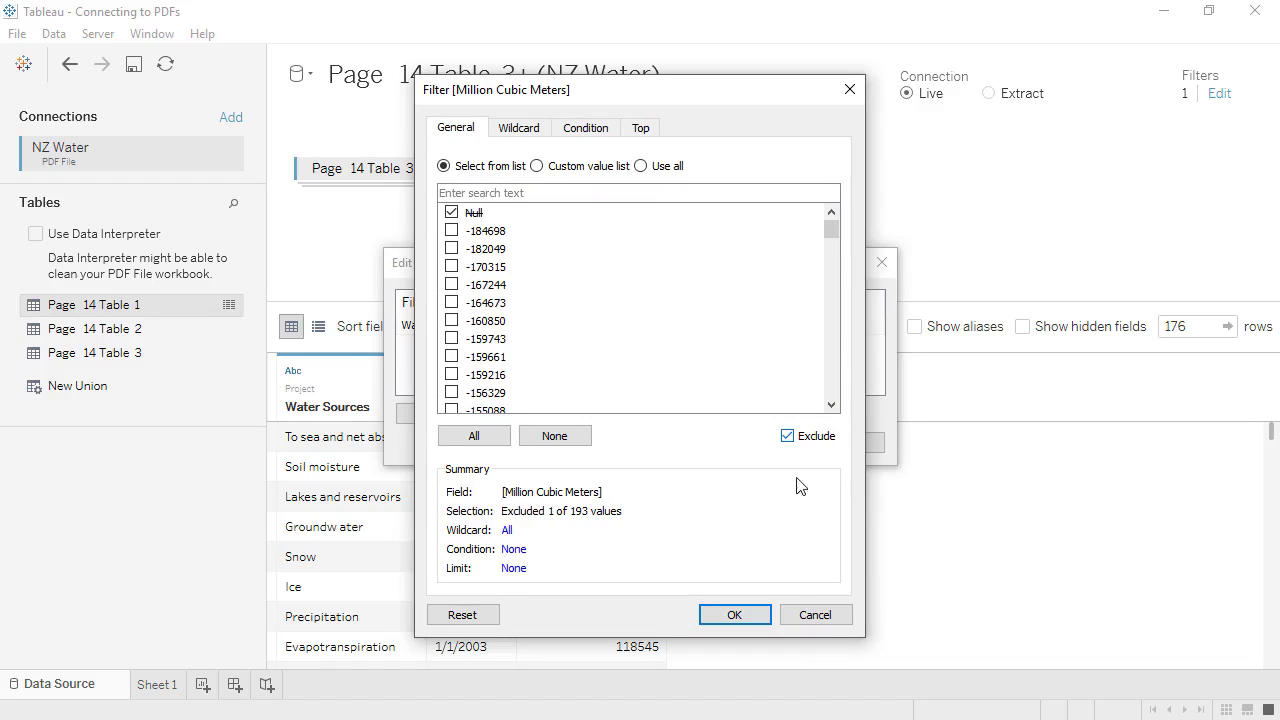
left_click(735, 615)
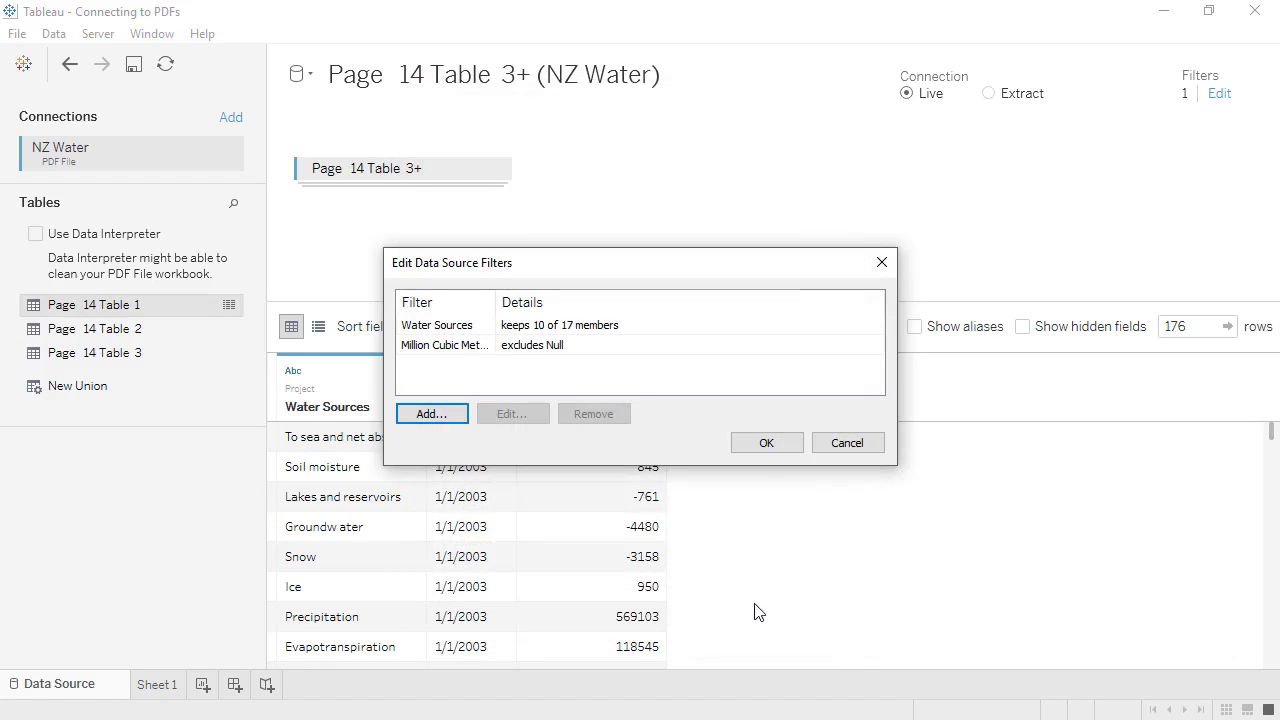
left_click(766, 445)
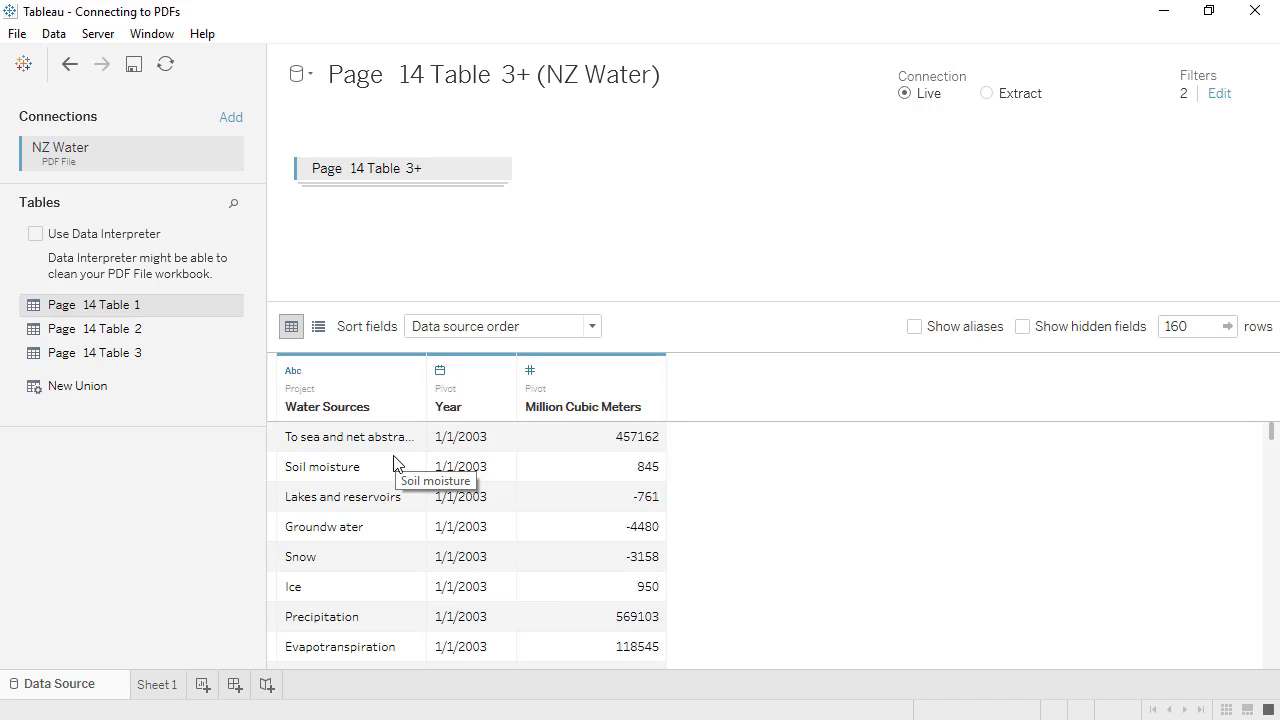
Step: Give the broken Water Sources members corrected aliases, such as the hydroelectricity generation member
left_click(412, 372)
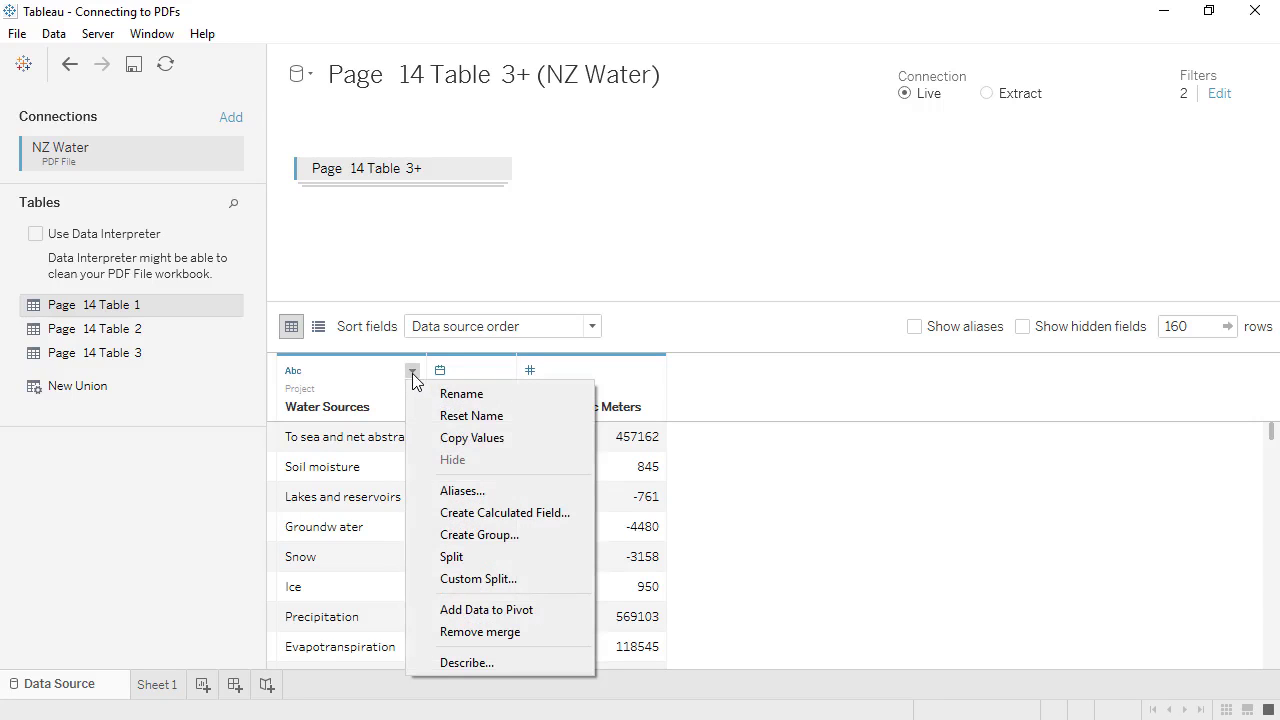
left_click(449, 491)
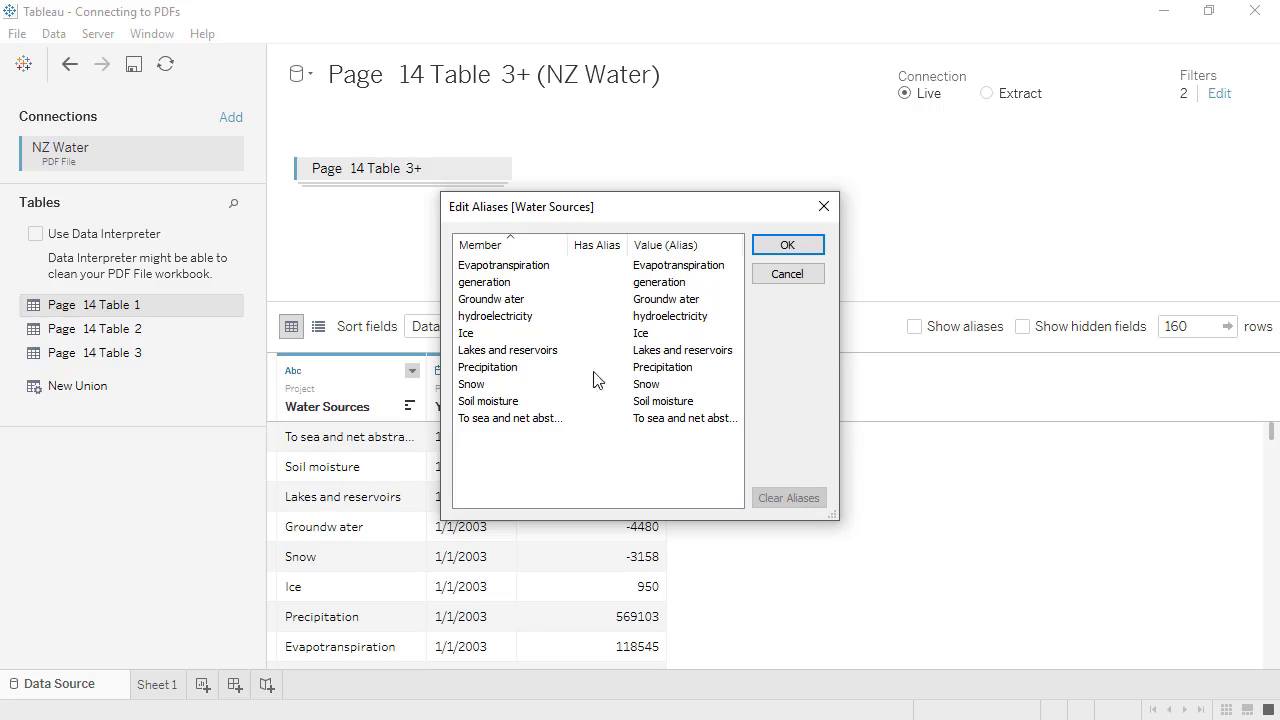
left_click(658, 284)
left_click(658, 284)
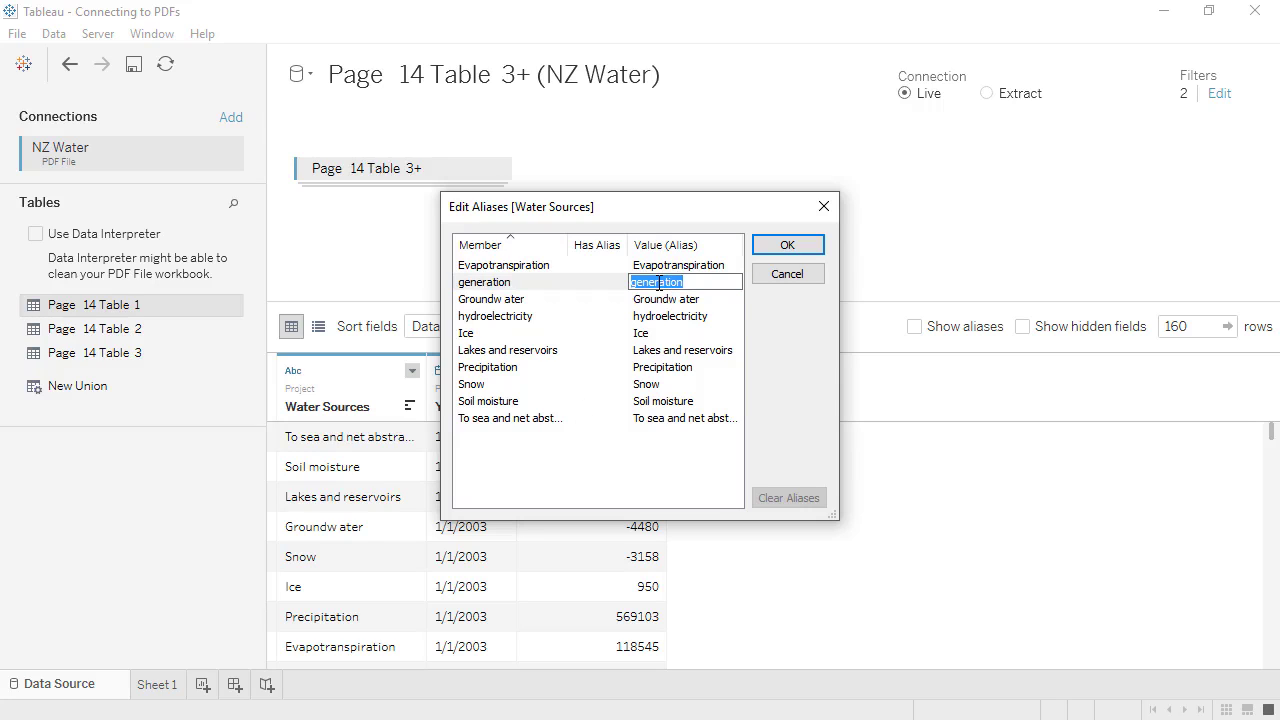
type("hydroelectricity generation")
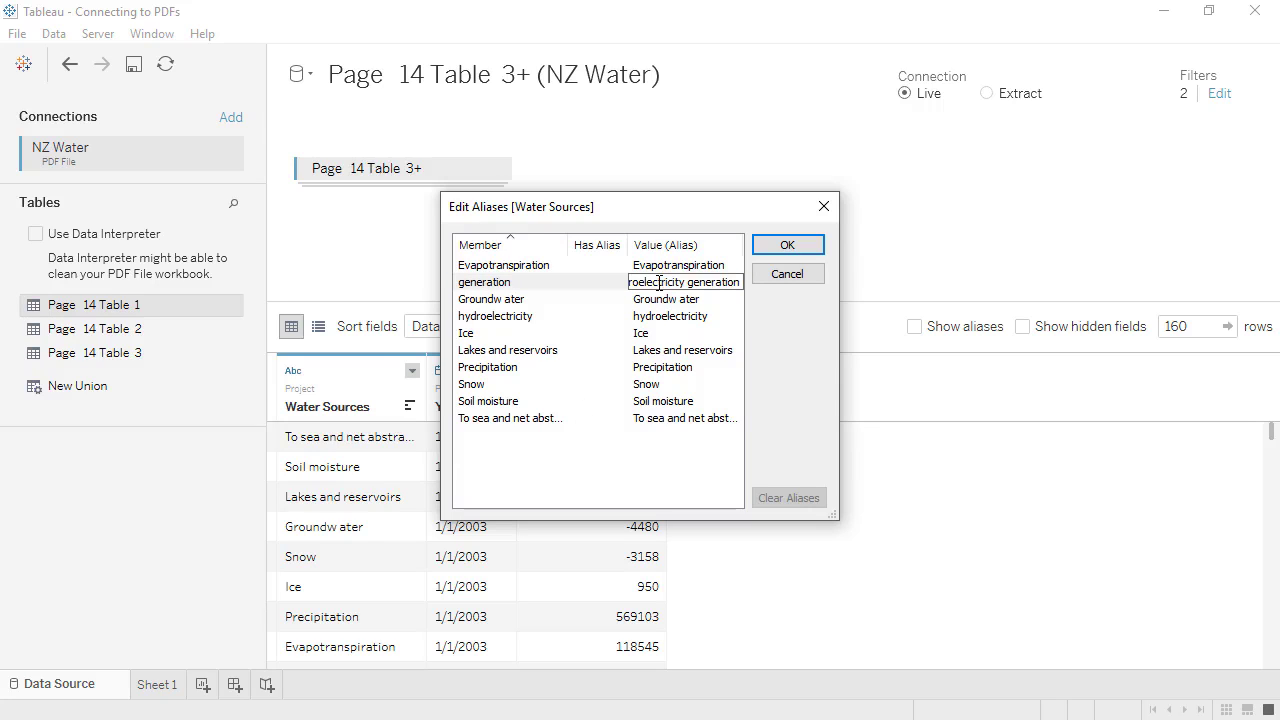
double_click(676, 315)
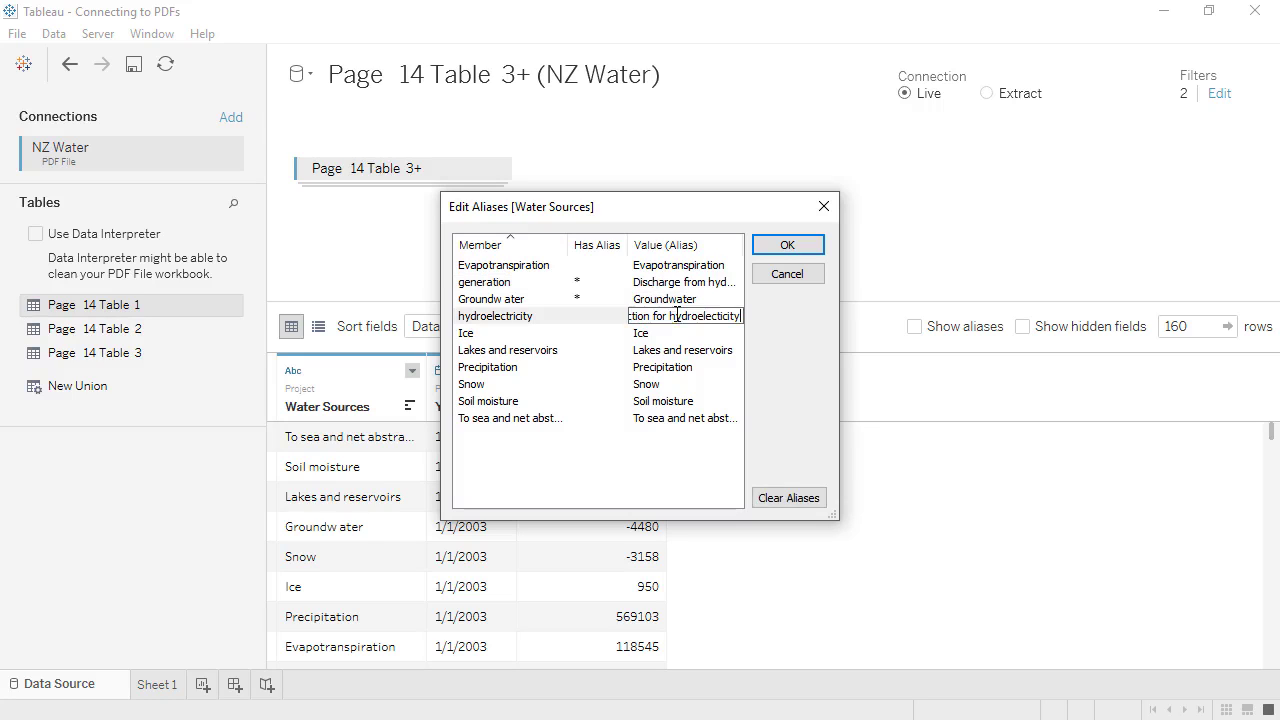
left_click(775, 246)
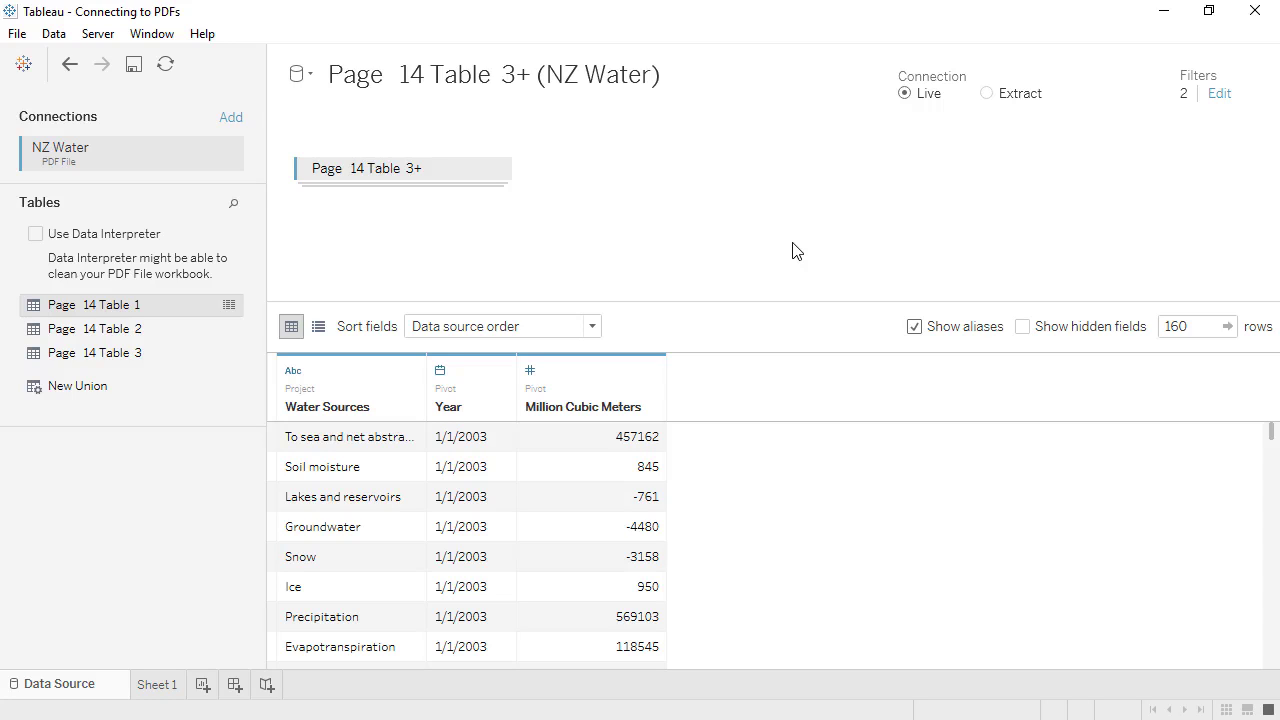
Step: On Sheet 1, make Million Cubic Meters a measure and put Water Sources on Rows
left_click(157, 688)
left_click_drag(151, 605, 163, 503)
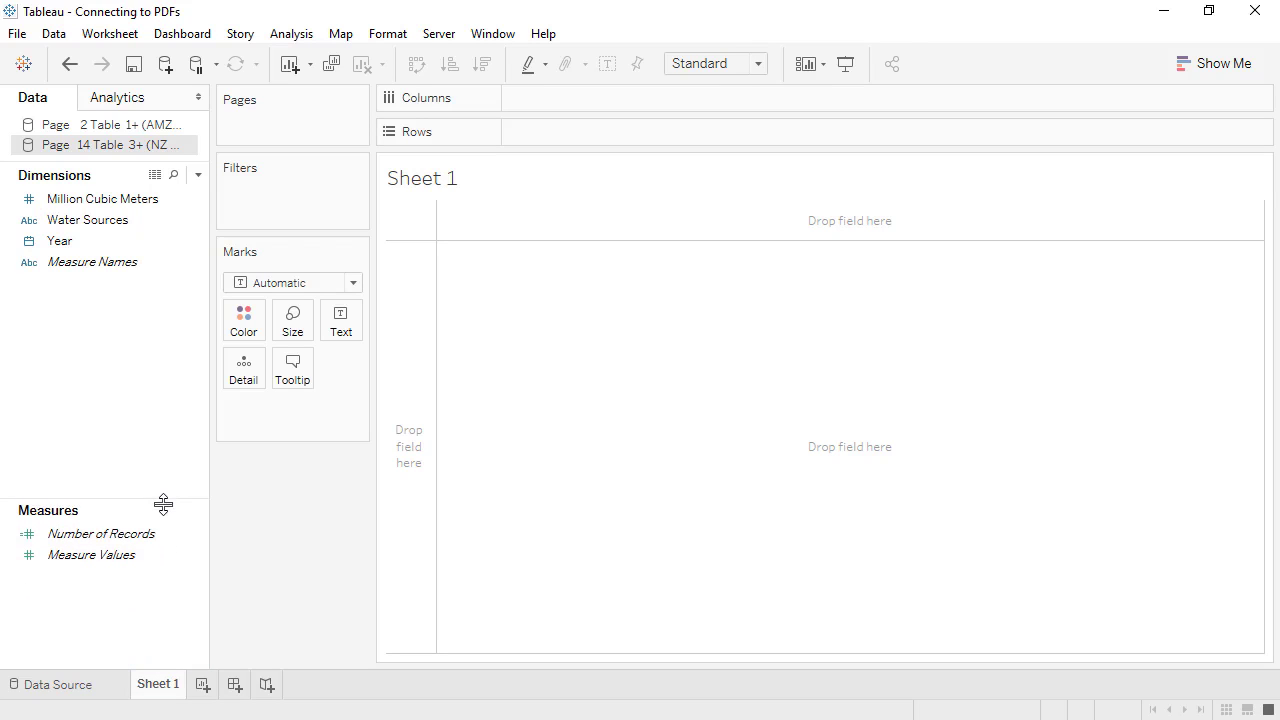
left_click_drag(126, 205, 123, 587)
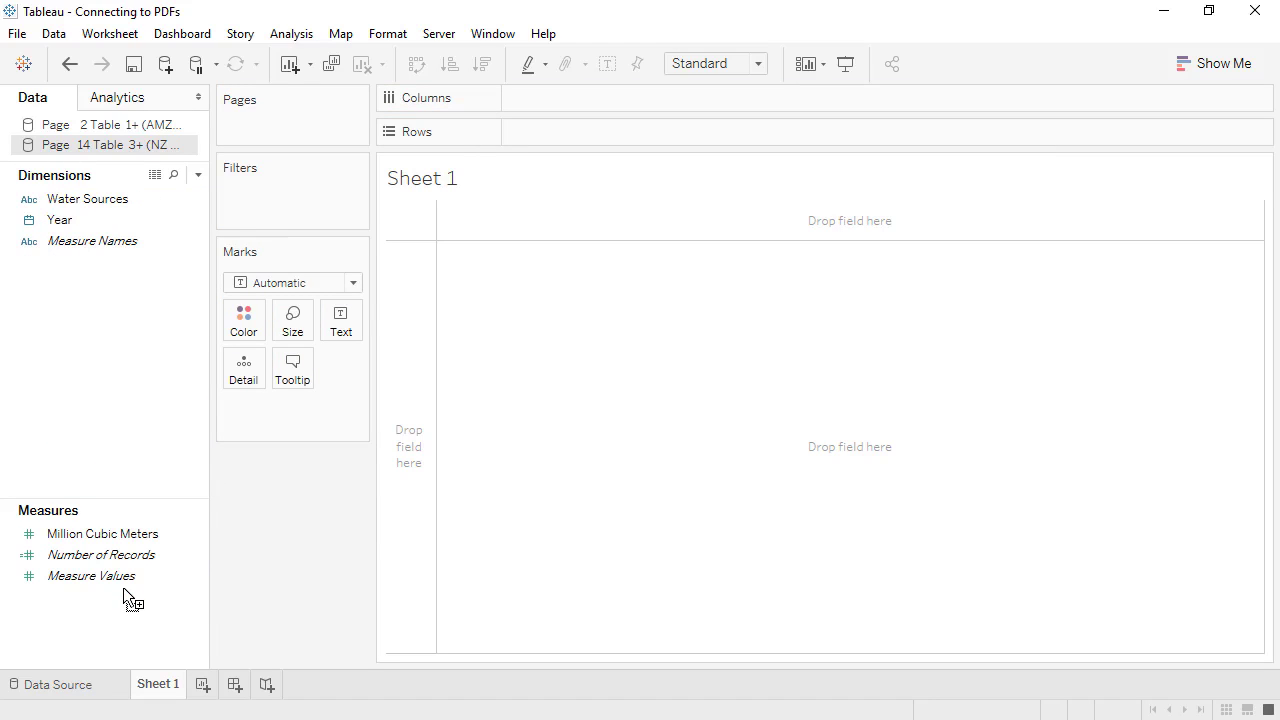
left_click_drag(106, 198, 401, 320)
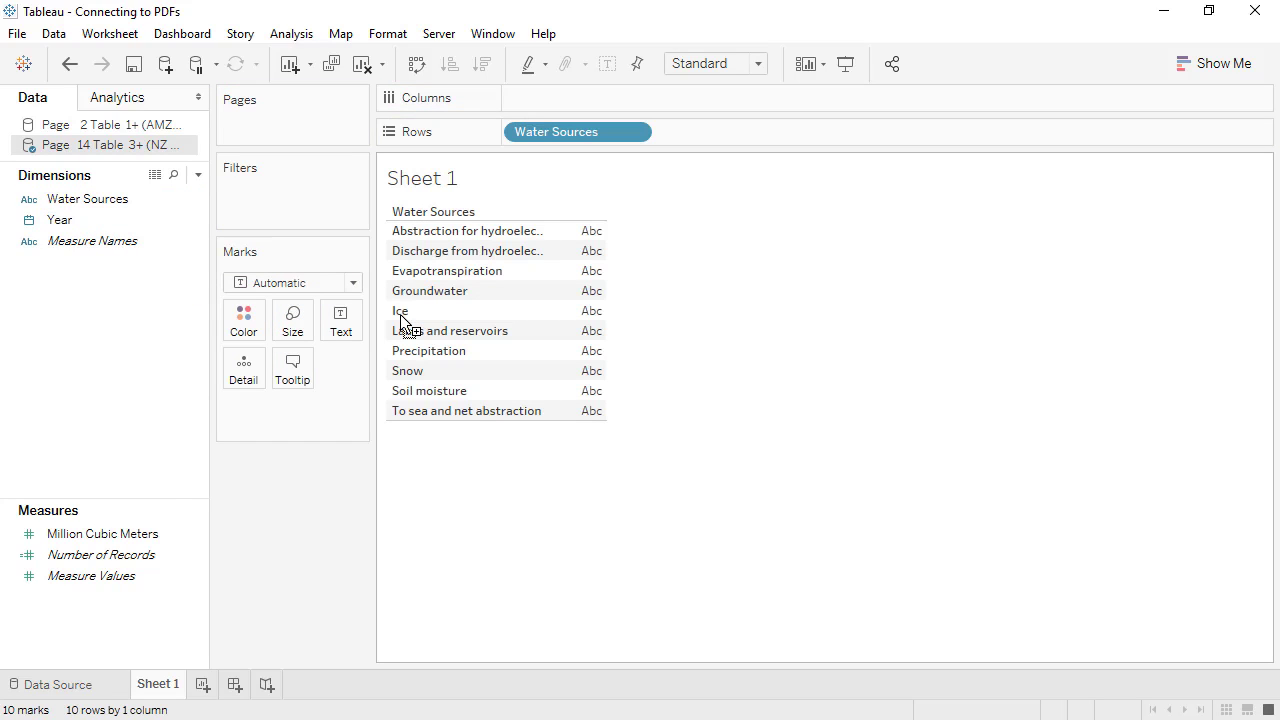
Step: Group the four outflow sources: hydroelectricity abstraction, hydroelectricity discharge, Evapotranspiration, To sea and net abstraction
left_click(449, 237)
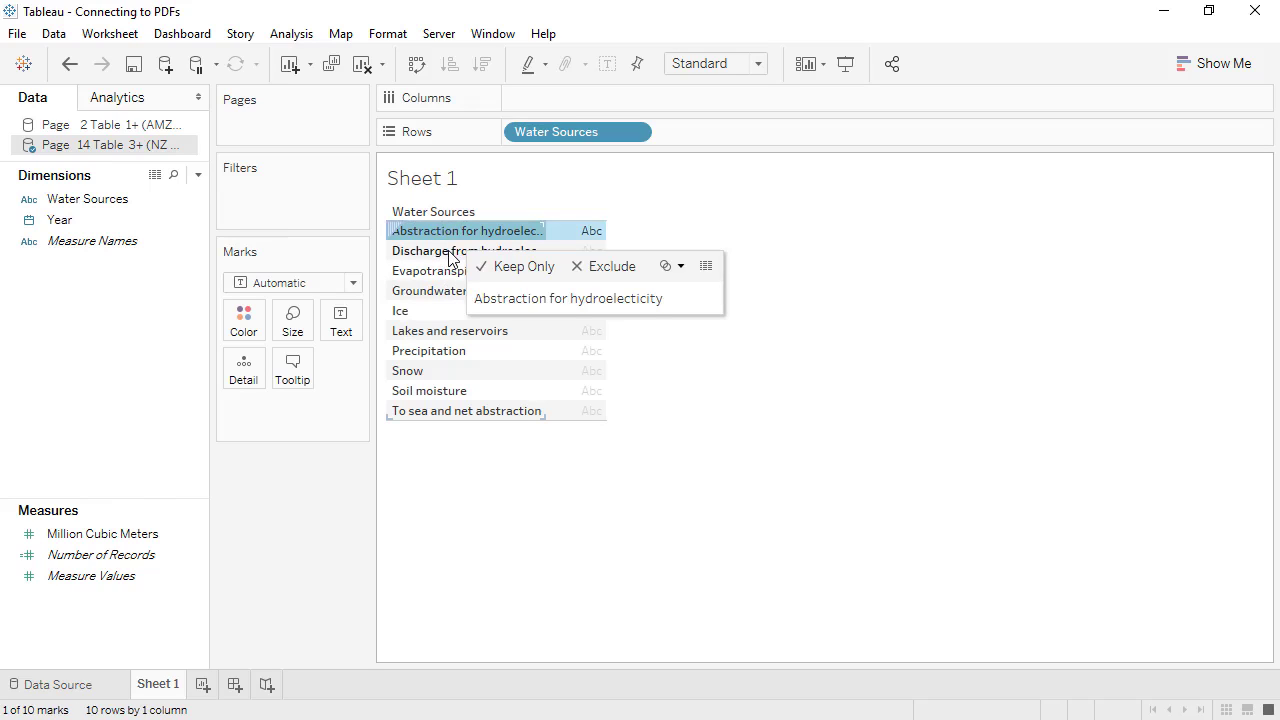
left_click(449, 251, "ctrl")
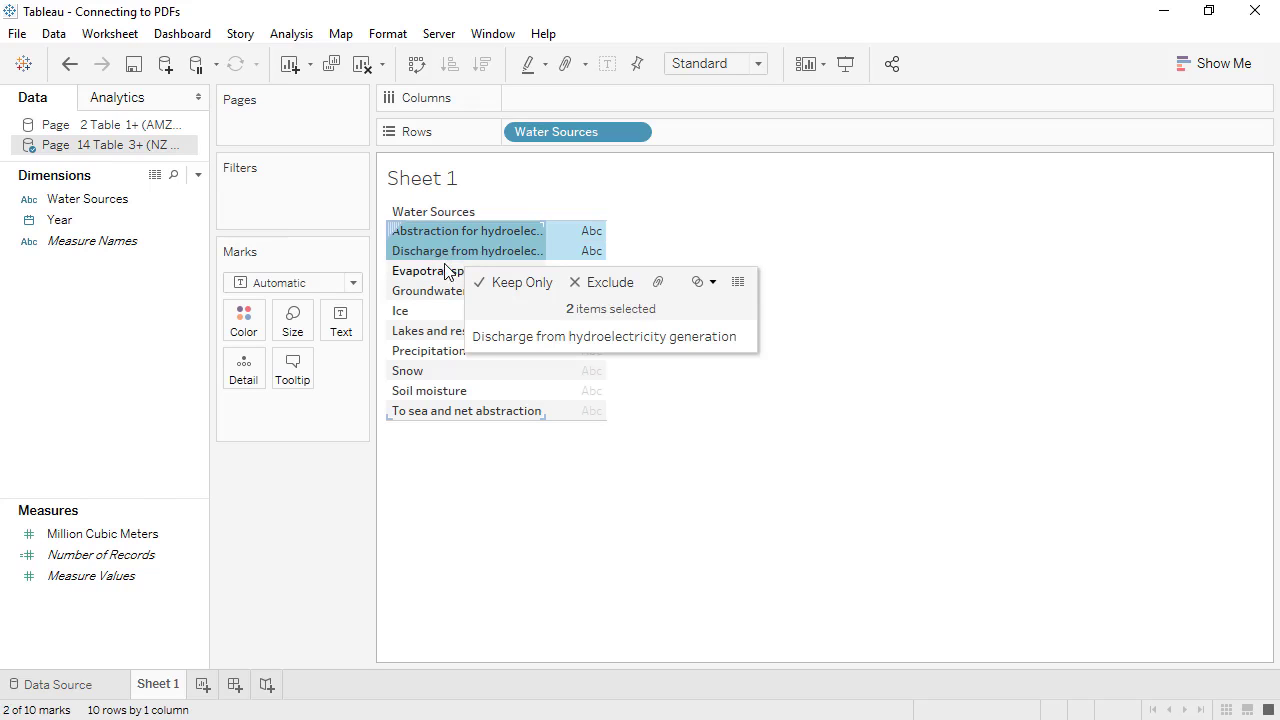
left_click(446, 277, "ctrl")
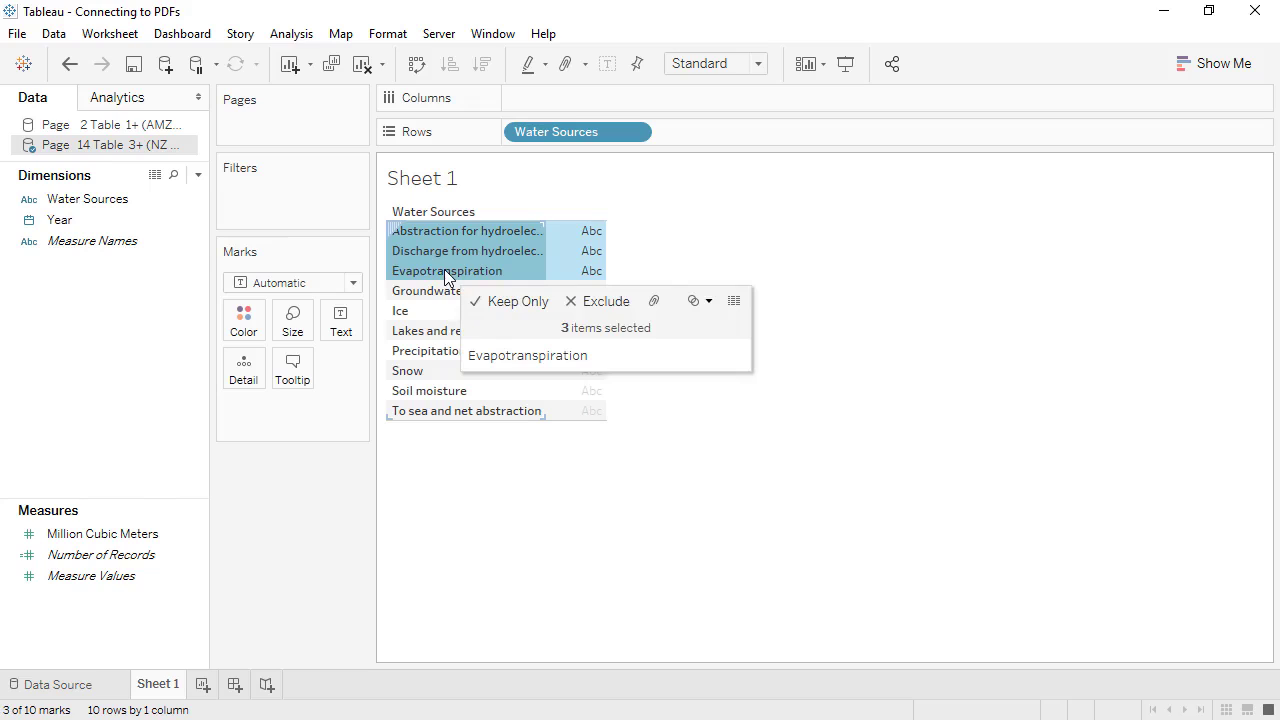
left_click(437, 412, "ctrl")
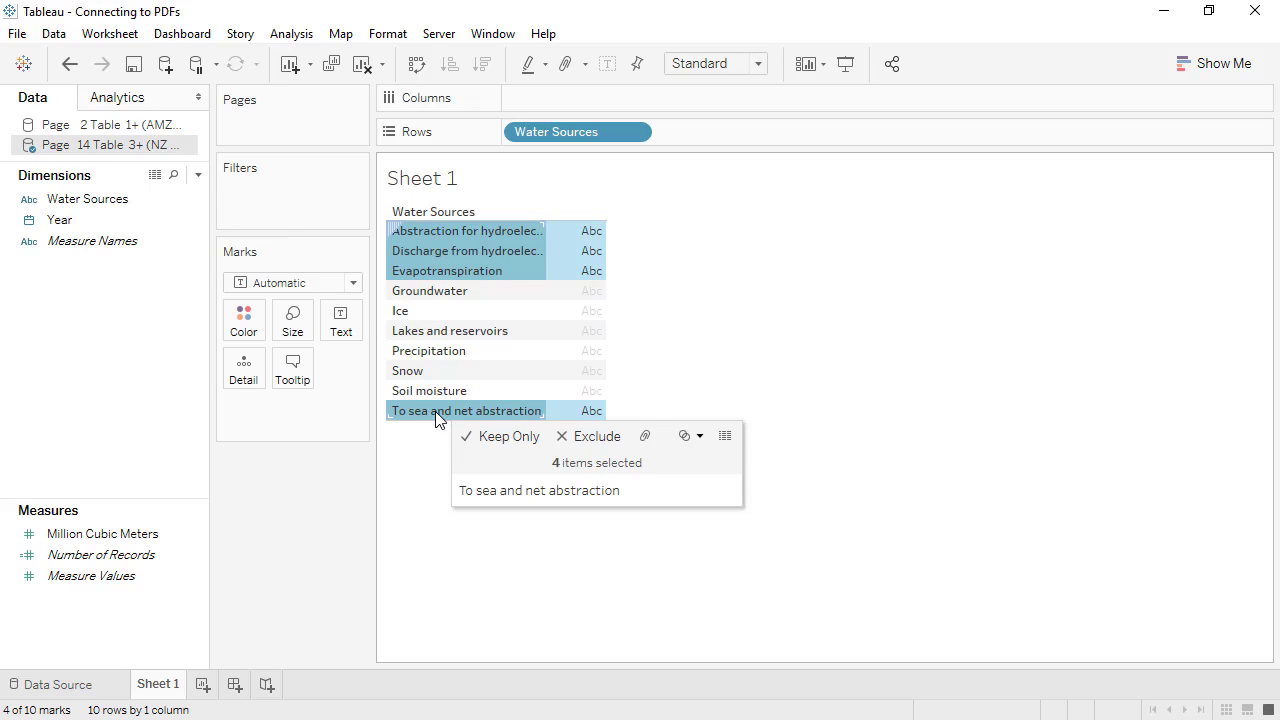
left_click(646, 437)
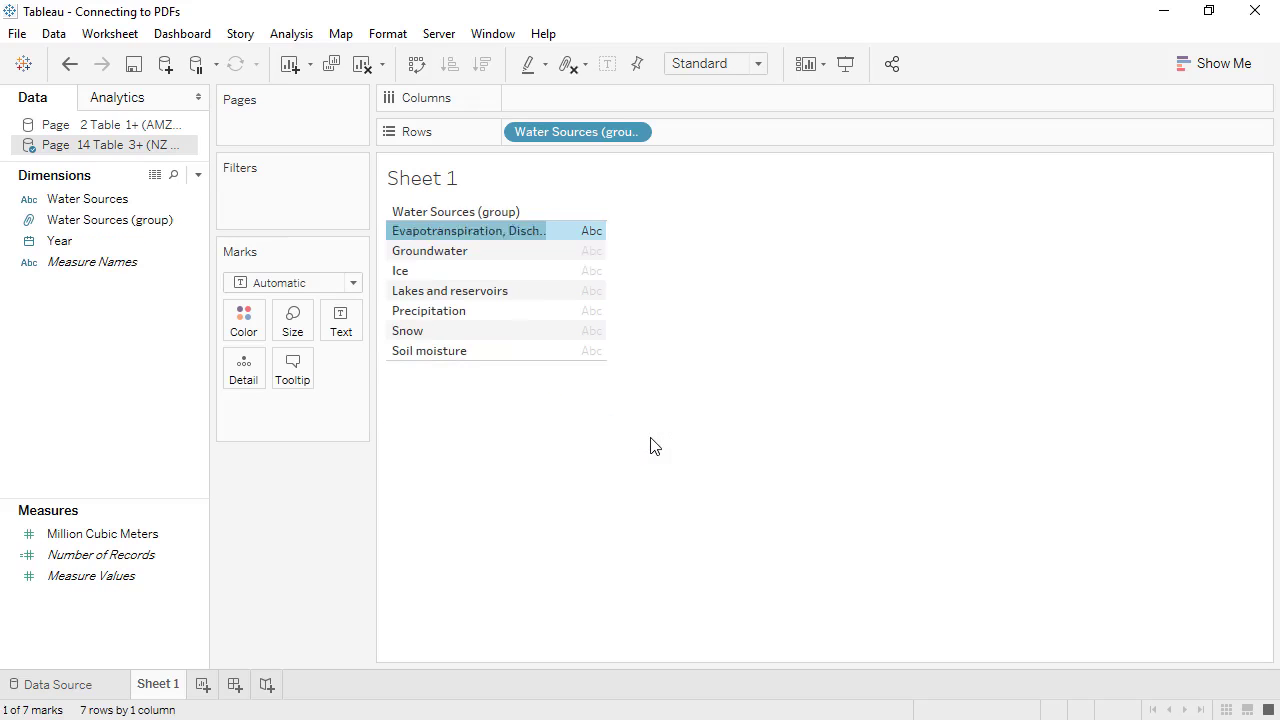
Step: Group Groundwater, Ice, Lakes and reservoirs, Snow and Soil moisture together
left_click(494, 257)
left_click(491, 271, "ctrl")
left_click(491, 291, "ctrl")
left_click(480, 331, "ctrl")
left_click(474, 351, "ctrl")
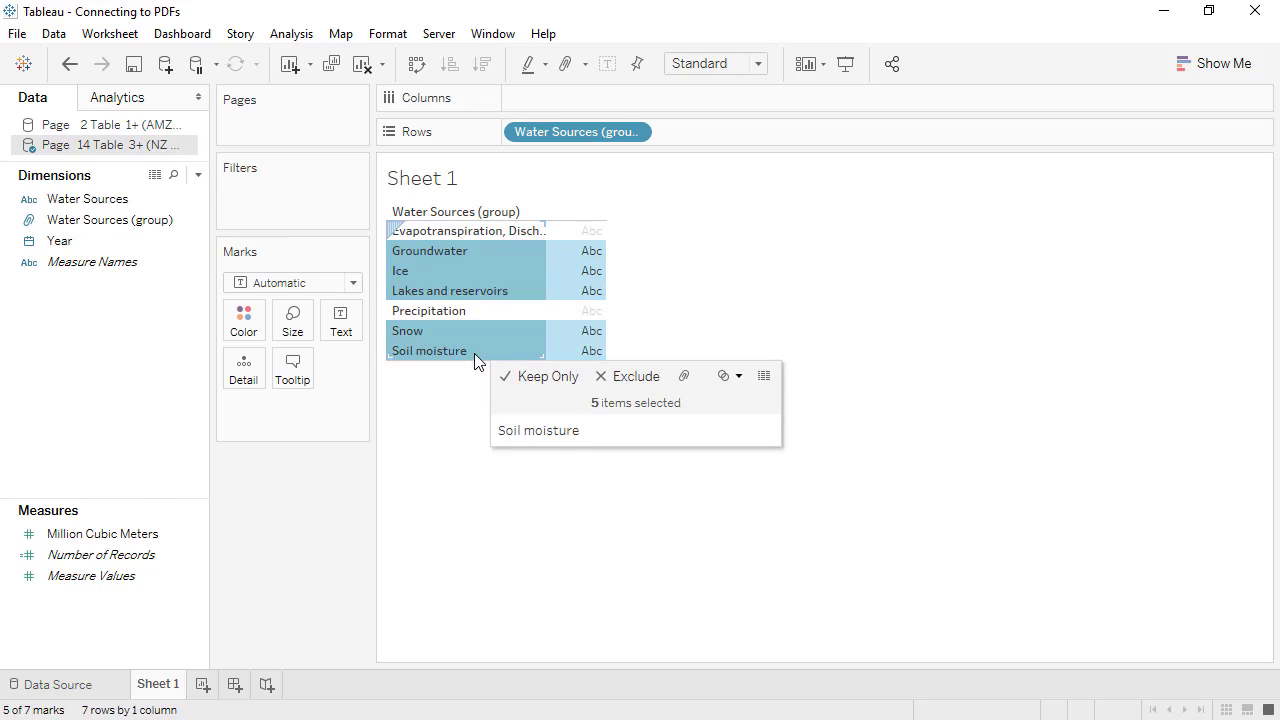
left_click(685, 375)
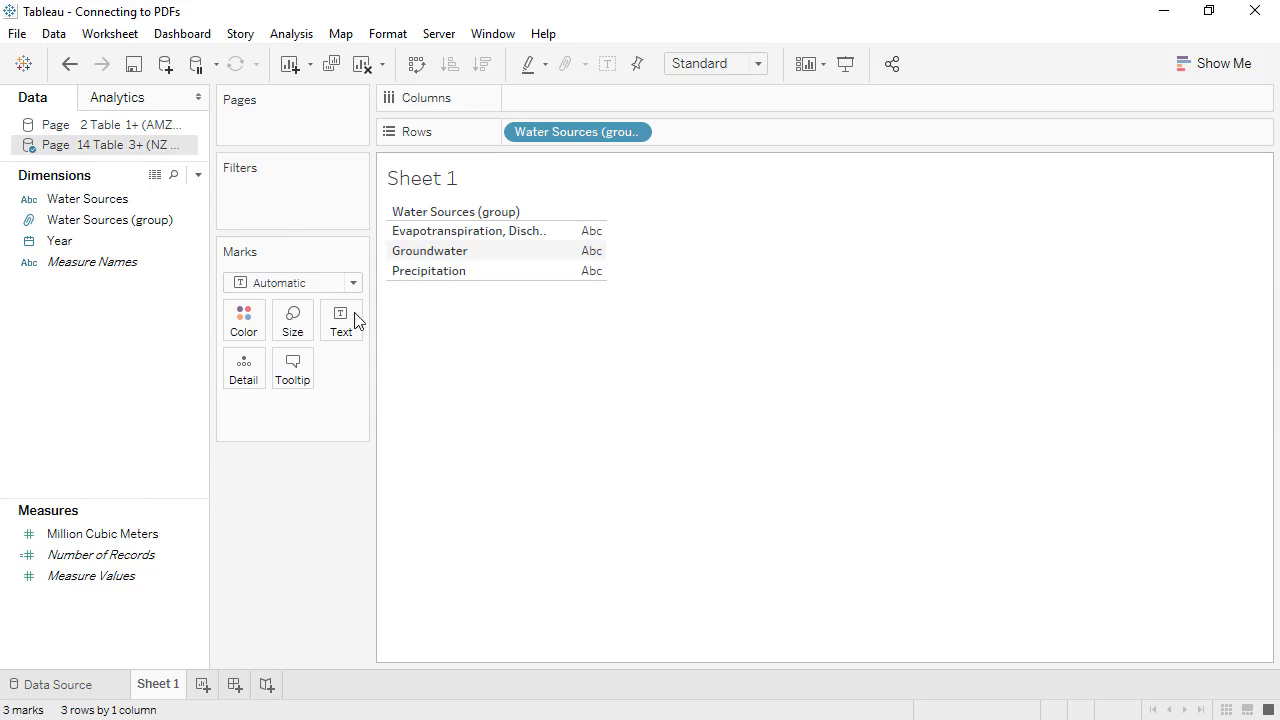
Step: In the group editor, make Precipitation its own group named Inflows
right_click(154, 224)
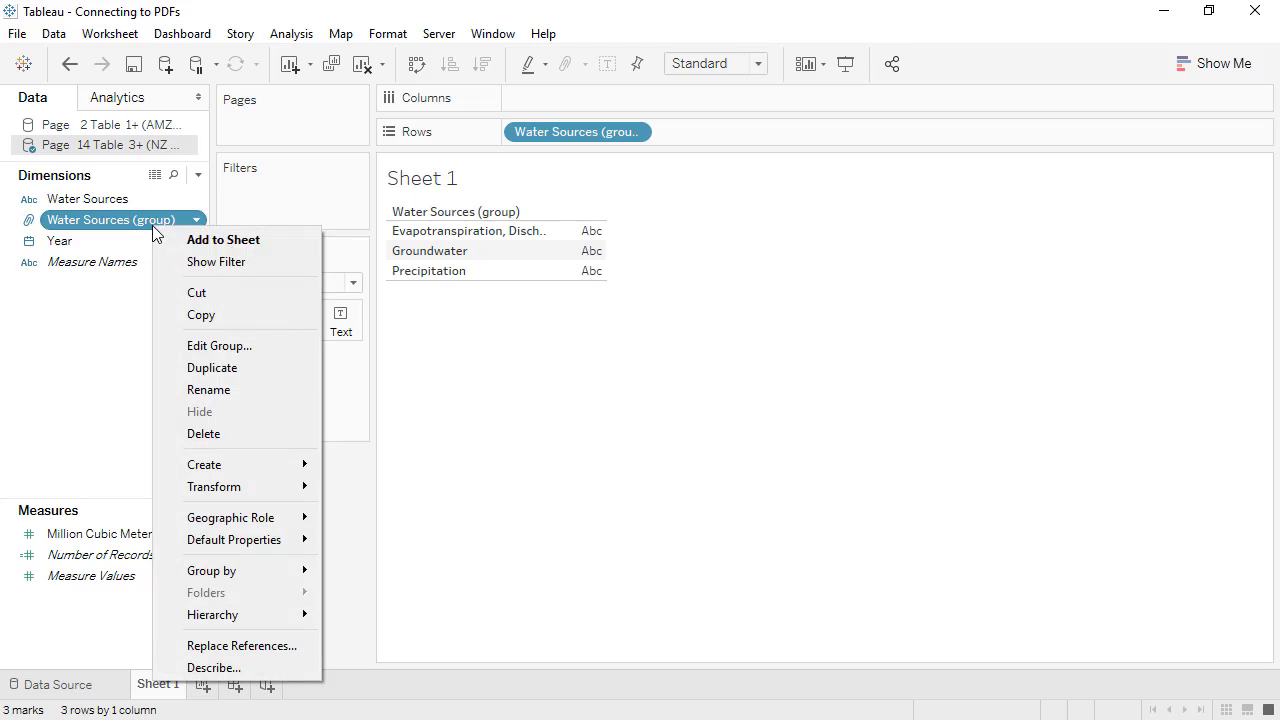
left_click(219, 345)
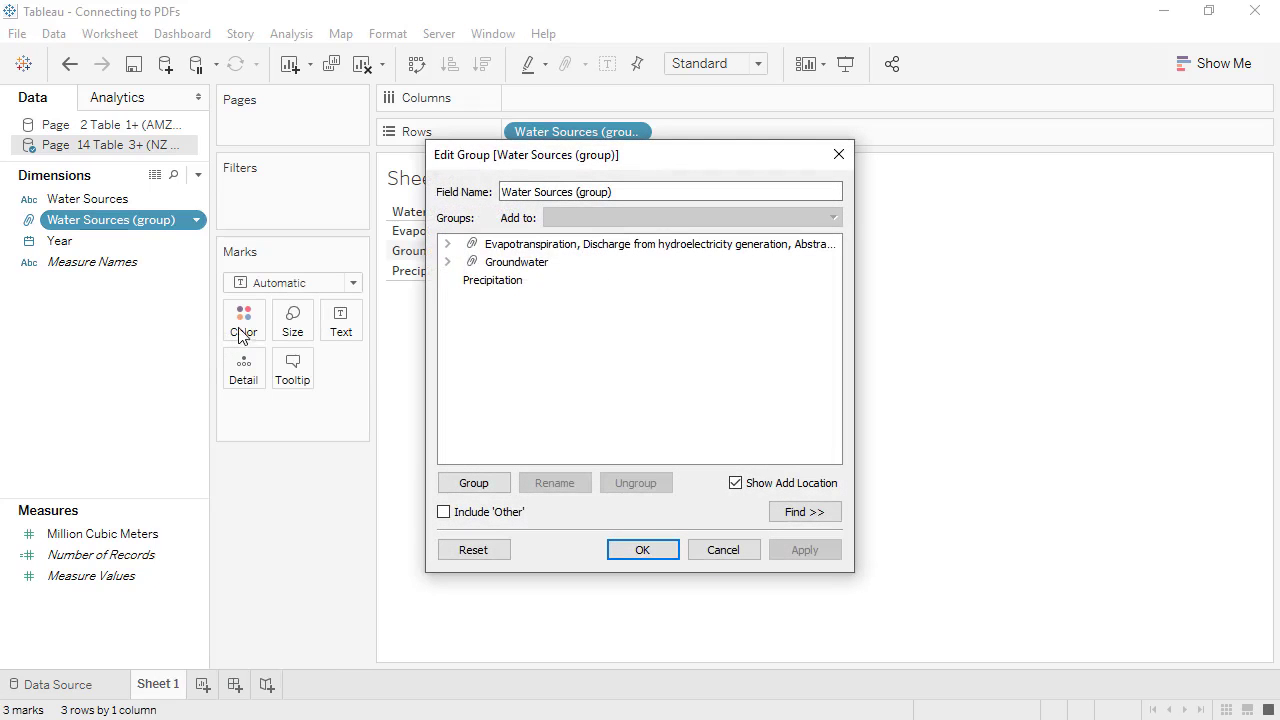
left_click(472, 281)
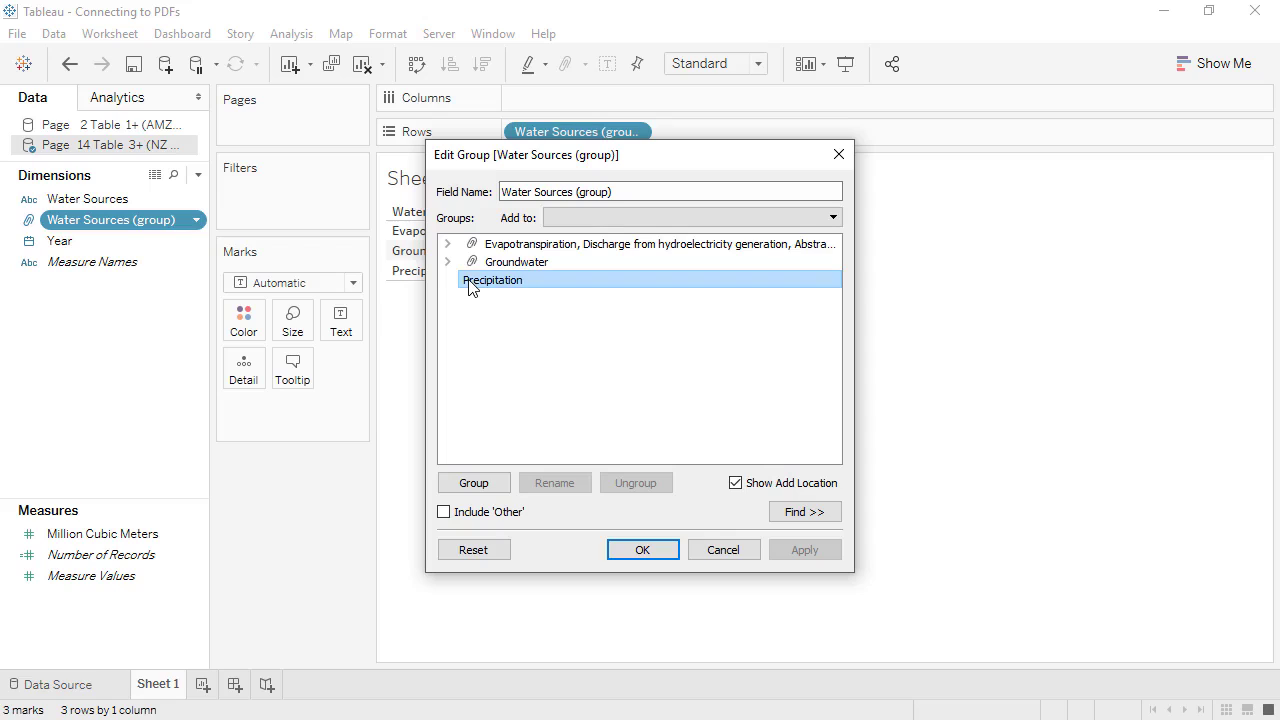
left_click(483, 486)
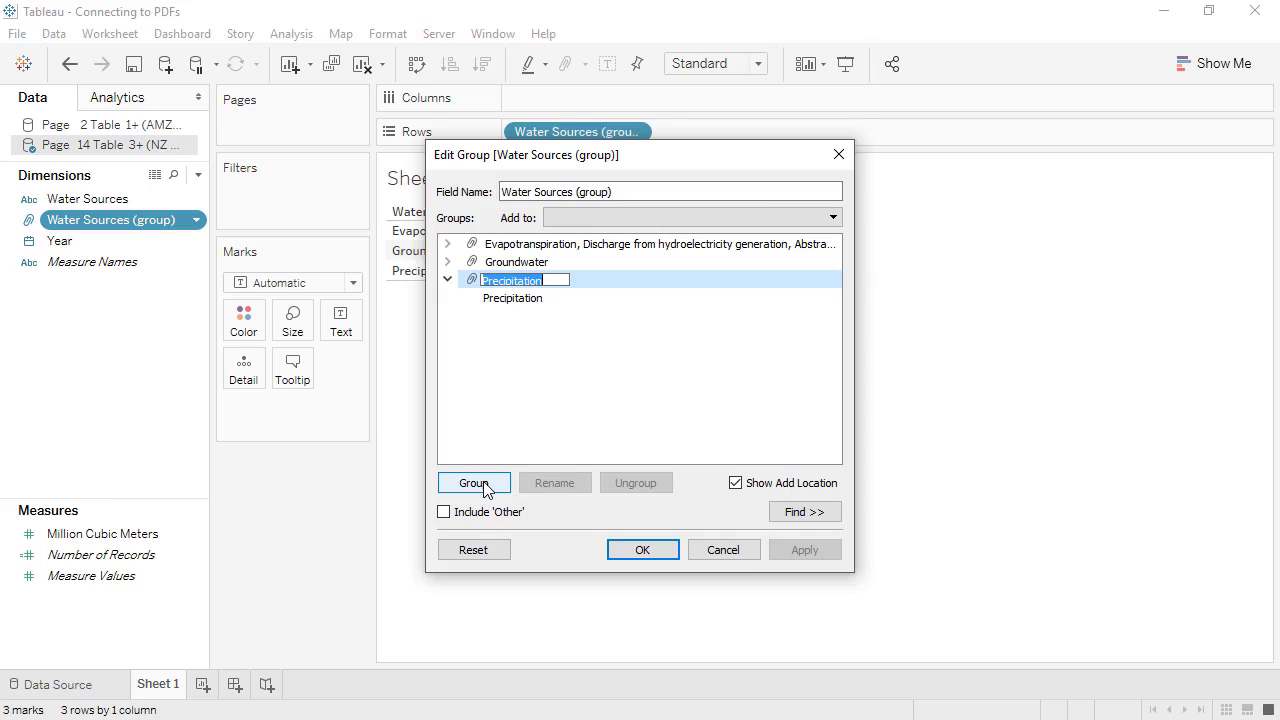
type("Inflows")
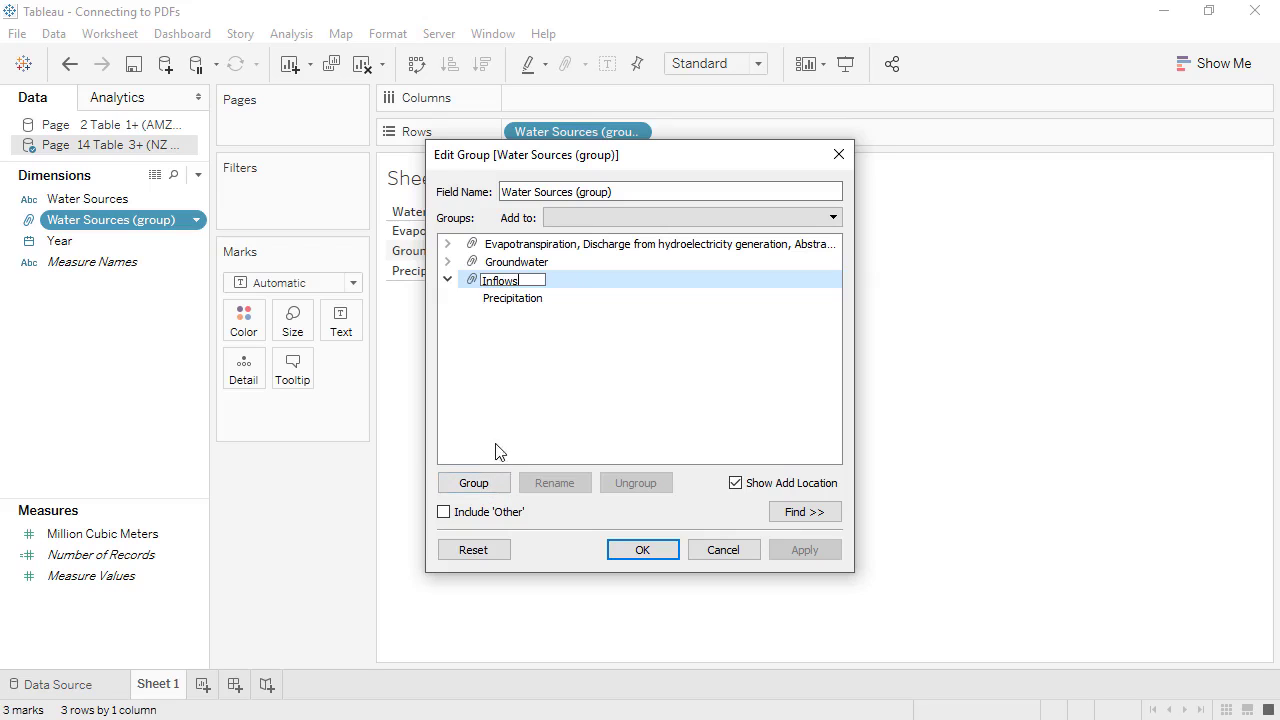
left_click(513, 263)
Step: Rename the other groups Change in storage and Outflows, and the field Categories
left_click(547, 486)
type("Change in storage")
left_click(527, 247)
left_click(554, 483)
type("Outflows")
left_click(624, 186)
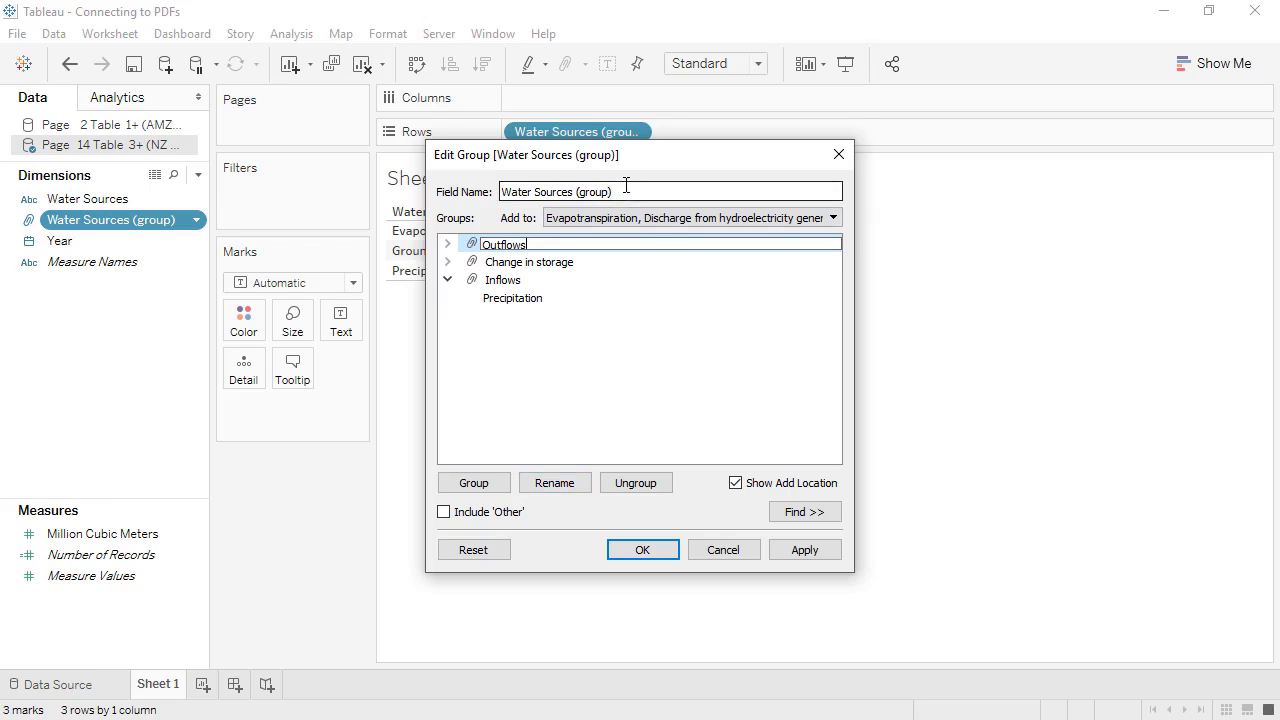
left_click_drag(628, 190, 495, 192)
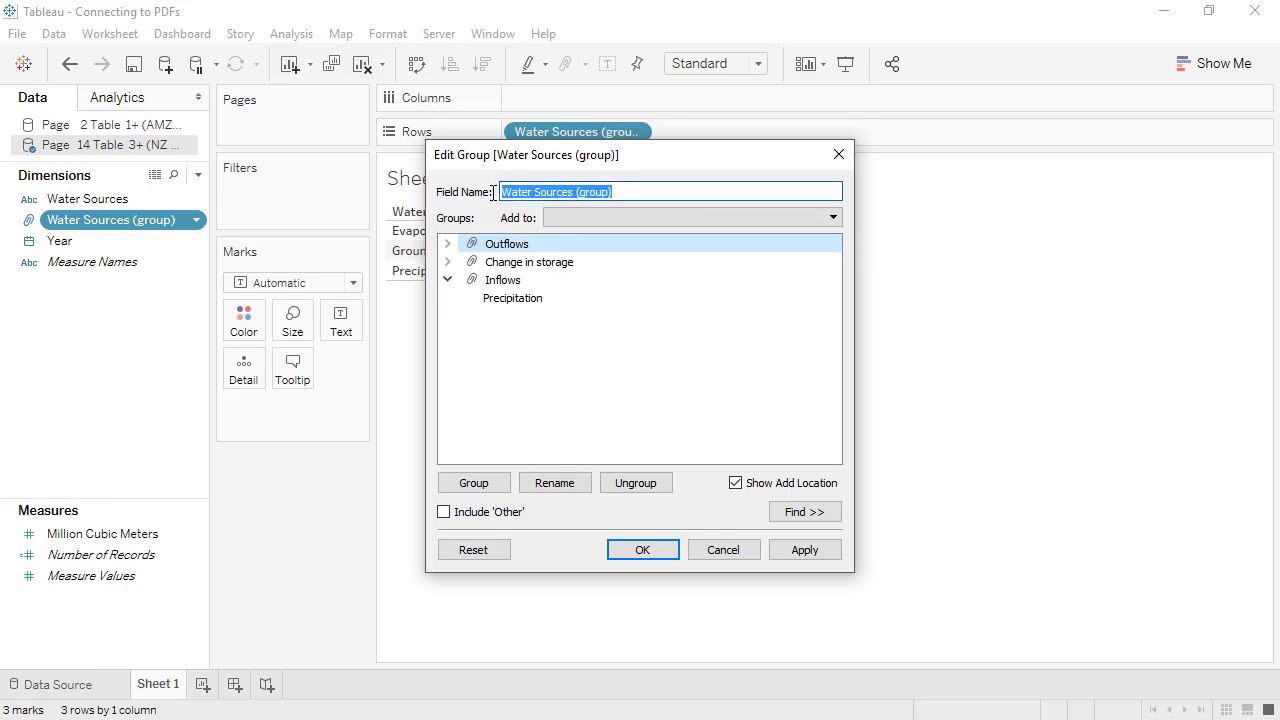
type("Categories")
left_click(642, 549)
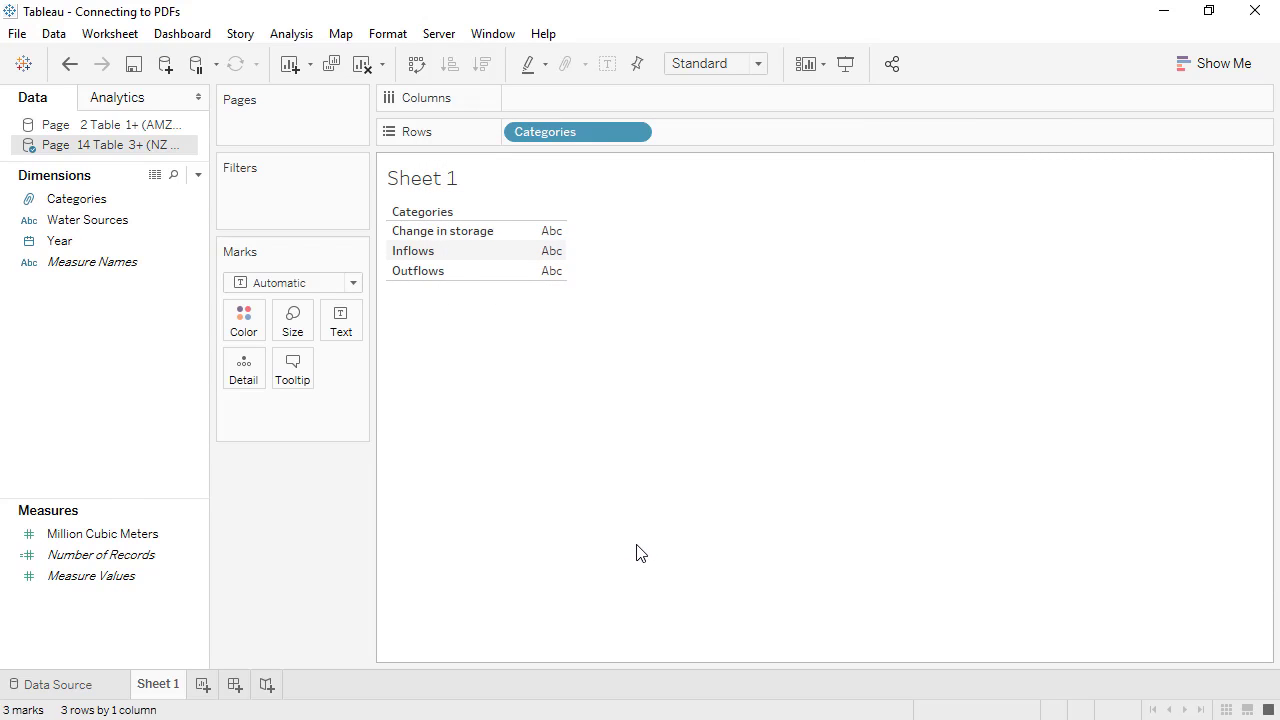
Step: Combine Categories and Water Sources into a hierarchy named Water, then drill down the Categories pill
left_click(112, 228)
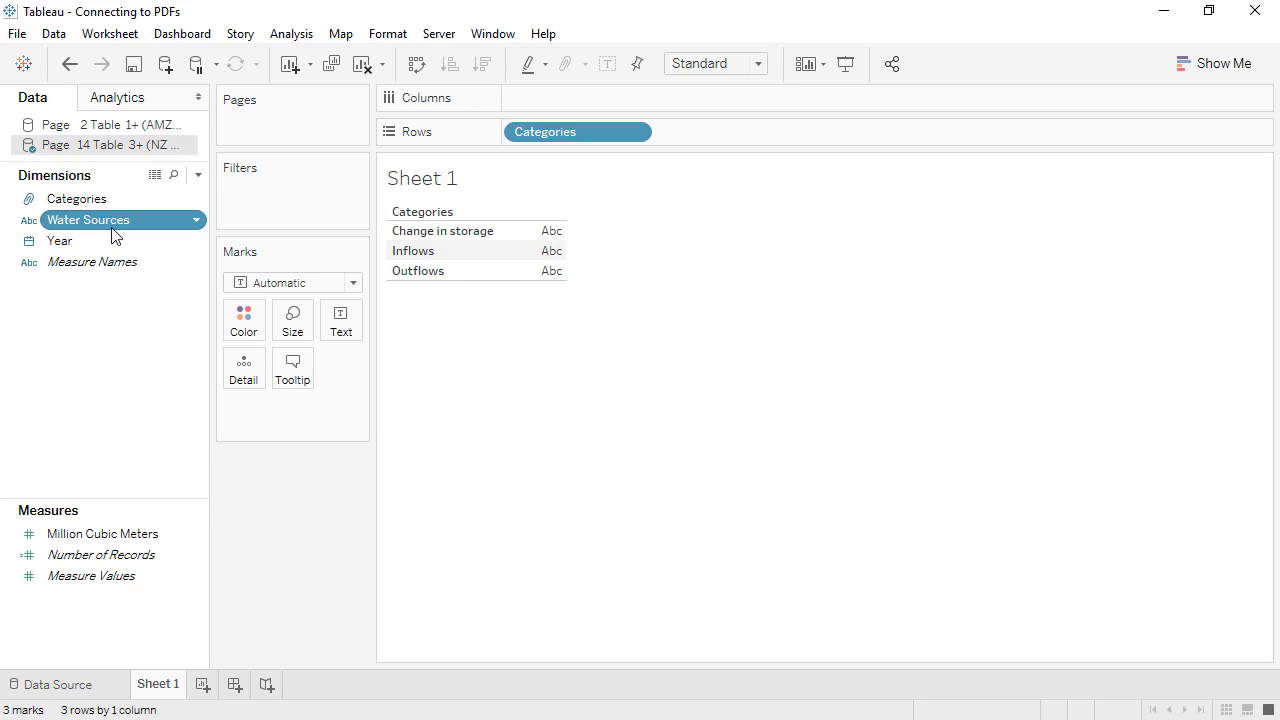
left_click_drag(114, 235, 110, 205)
type("Water")
key("Return")
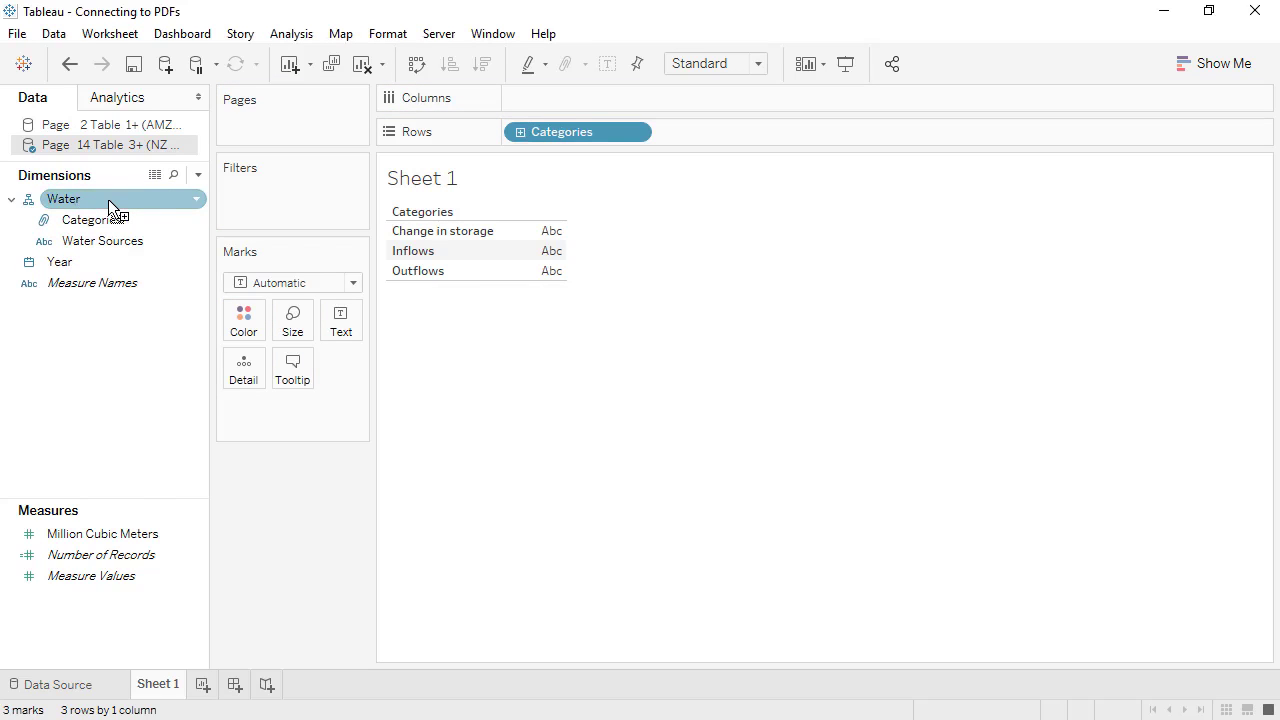
left_click(520, 132)
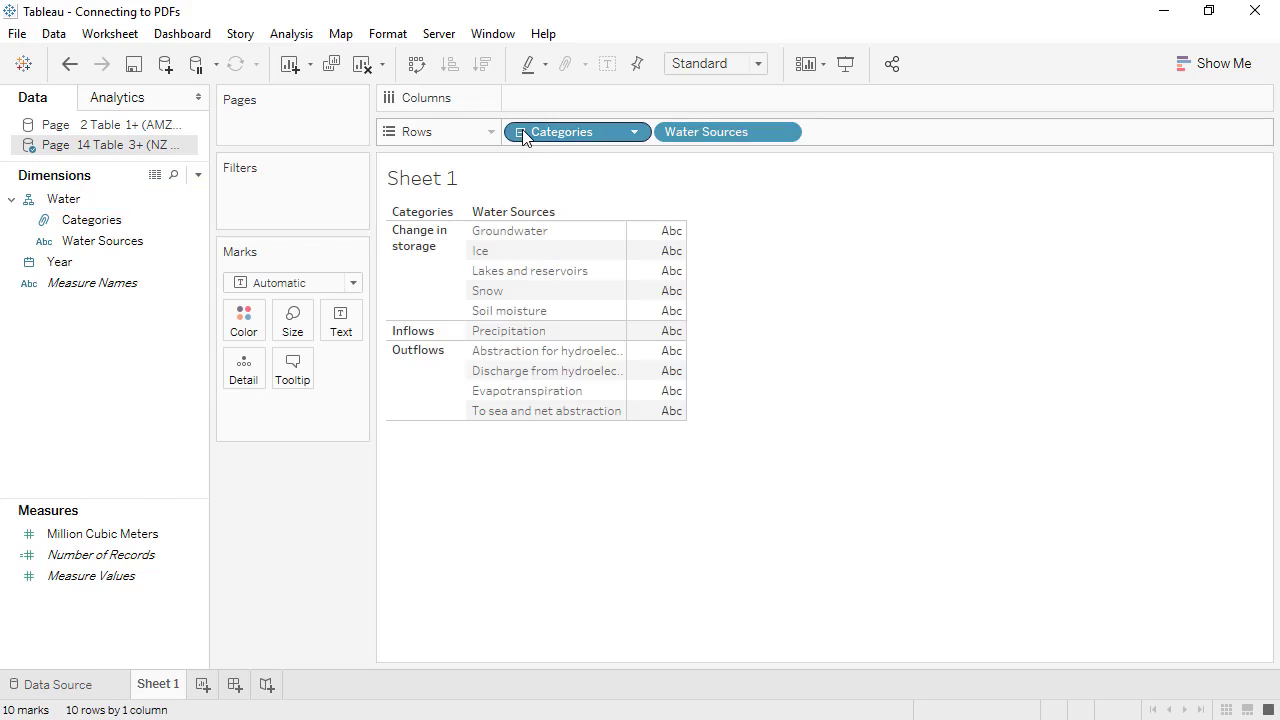